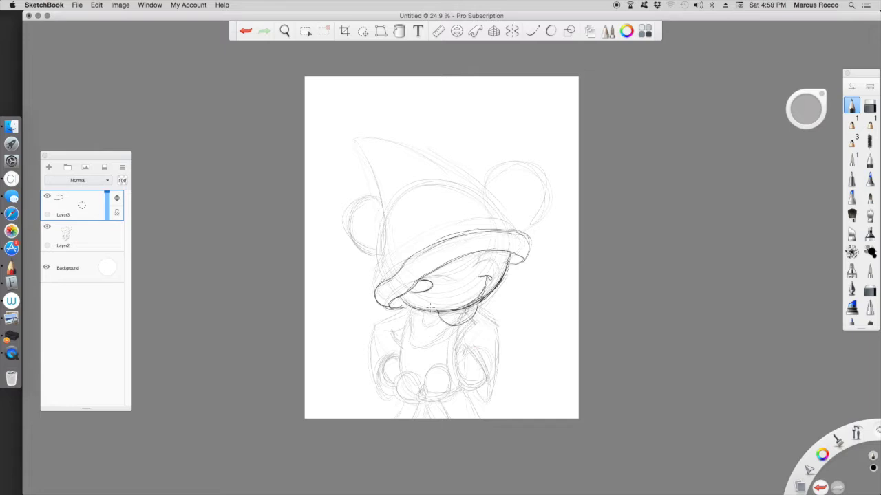
Step: Draw the eye with its cheek line and trace the pointed hat's outline in darker pencil over the rough sketch
drag(481, 289, 441, 252)
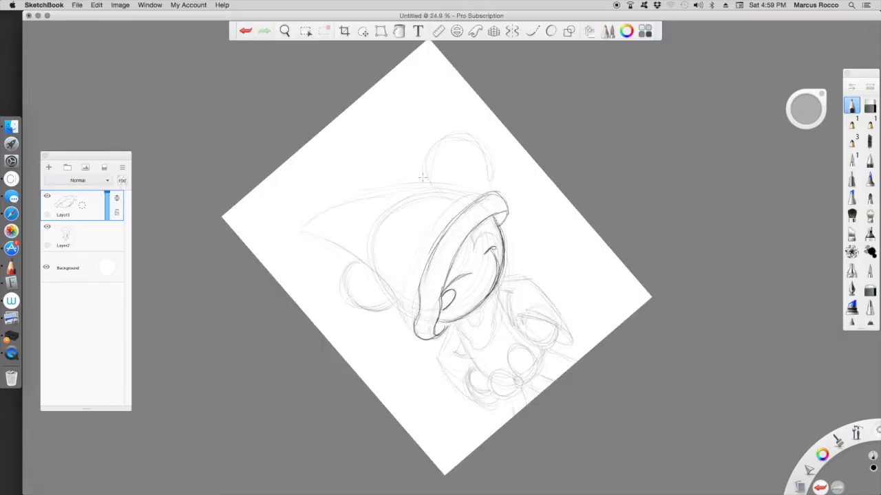
key(Home)
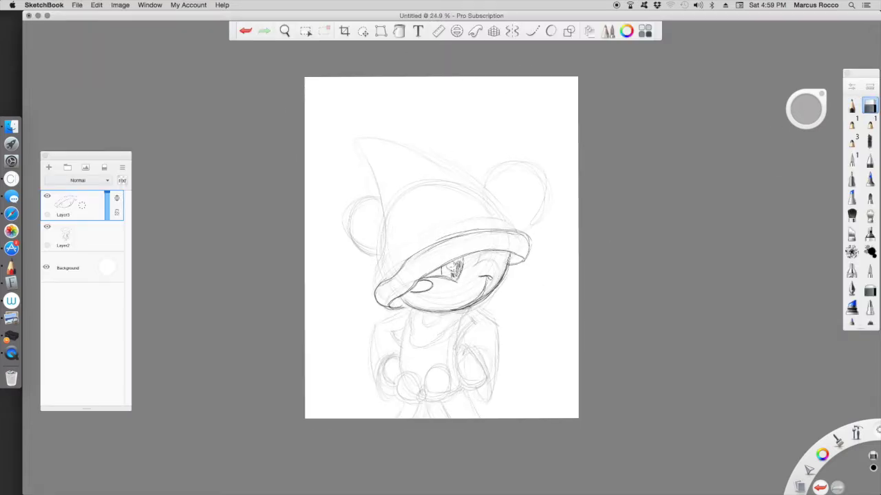
mouse_move(401, 251)
mouse_down()
mouse_move(468, 236)
mouse_move(454, 318)
mouse_move(406, 247)
mouse_up()
drag(331, 154, 377, 283)
mouse_move(378, 251)
mouse_down()
mouse_move(385, 301)
mouse_move(426, 227)
mouse_up()
drag(543, 131, 513, 295)
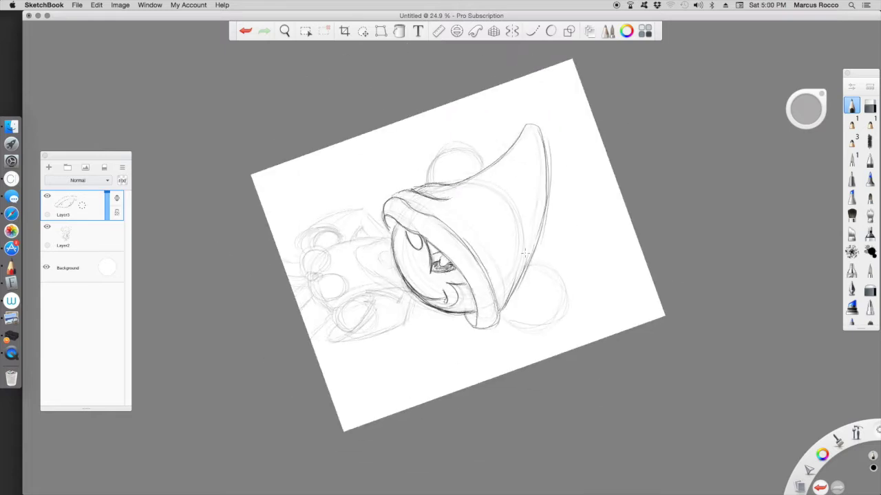
drag(547, 146, 533, 254)
Step: Sketch the folded scarf and open mouth beneath the character's chin
drag(412, 275, 354, 321)
drag(462, 348, 492, 296)
drag(454, 323, 496, 293)
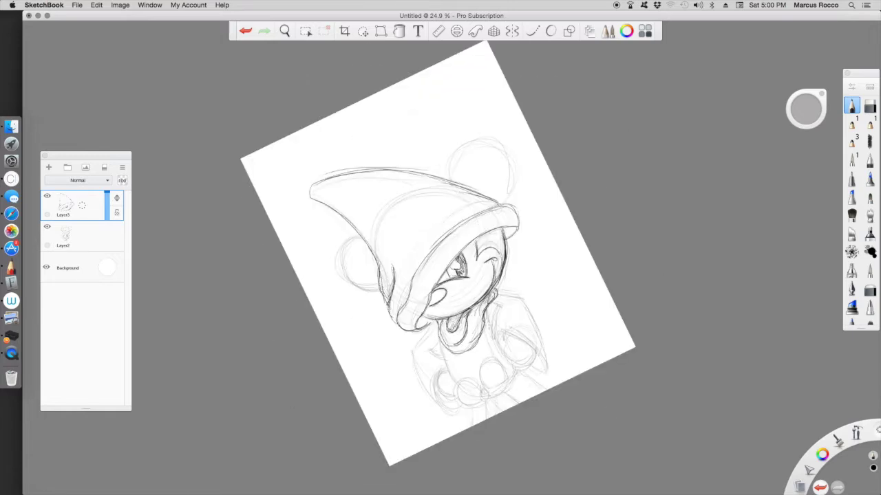
drag(441, 247, 481, 227)
drag(443, 327, 428, 406)
key(ctrl+z)
drag(412, 358, 432, 380)
drag(423, 344, 428, 402)
key(ctrl+z)
key(ctrl+z)
drag(481, 227, 440, 247)
Step: Sketch the sleeve on the winking side of the body, with its hand, finger marks and armpit folds
drag(485, 361, 495, 399)
drag(496, 321, 508, 397)
mouse_move(485, 308)
mouse_down()
mouse_move(498, 318)
mouse_move(483, 334)
mouse_up()
drag(505, 333, 505, 373)
drag(469, 320, 480, 345)
drag(481, 344, 505, 386)
mouse_move(481, 172)
mouse_down()
mouse_move(385, 158)
mouse_move(358, 193)
mouse_move(523, 165)
mouse_up()
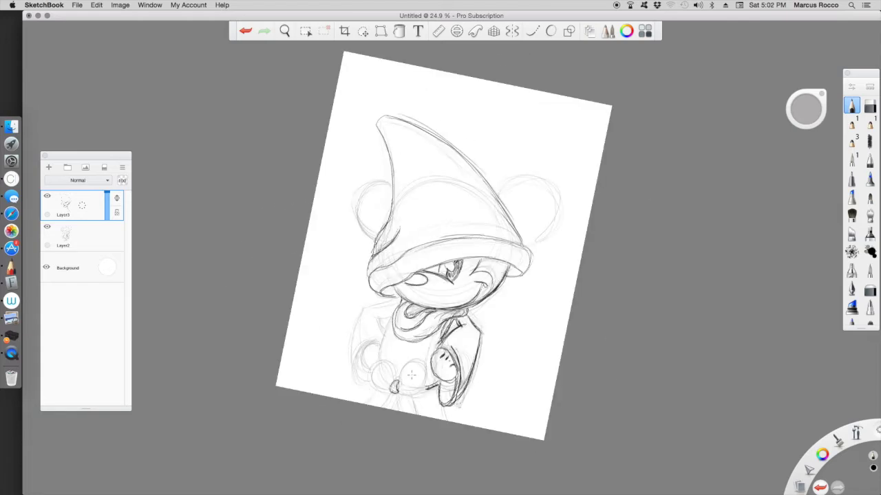
Step: Sketch the looped rope bow at the waist and the sides of the torso
drag(399, 363, 427, 395)
drag(441, 247, 523, 206)
mouse_move(731, 347)
mouse_down()
mouse_move(690, 385)
mouse_move(771, 366)
mouse_move(702, 406)
mouse_up()
drag(776, 278, 763, 330)
drag(784, 299, 760, 336)
drag(751, 355, 729, 395)
mouse_move(619, 207)
mouse_down()
mouse_move(451, 141)
mouse_move(412, 206)
mouse_up()
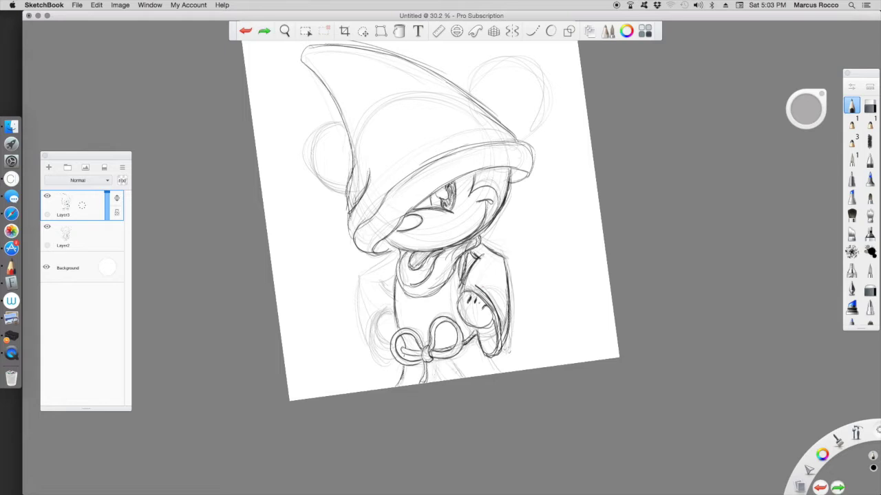
Step: Sketch the robe's lower edge and rounded mounds along the ground beside the character
drag(531, 367, 577, 359)
mouse_move(493, 356)
mouse_down()
mouse_move(485, 378)
mouse_move(394, 392)
mouse_move(612, 351)
mouse_up()
drag(530, 366, 597, 350)
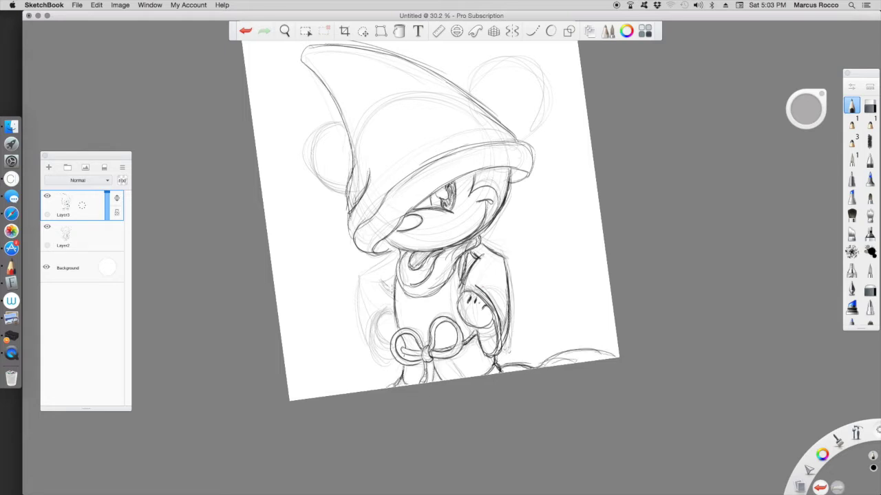
Step: Sketch the remaining hand and its hanging sleeve on the opposite side of the body
drag(393, 314, 385, 369)
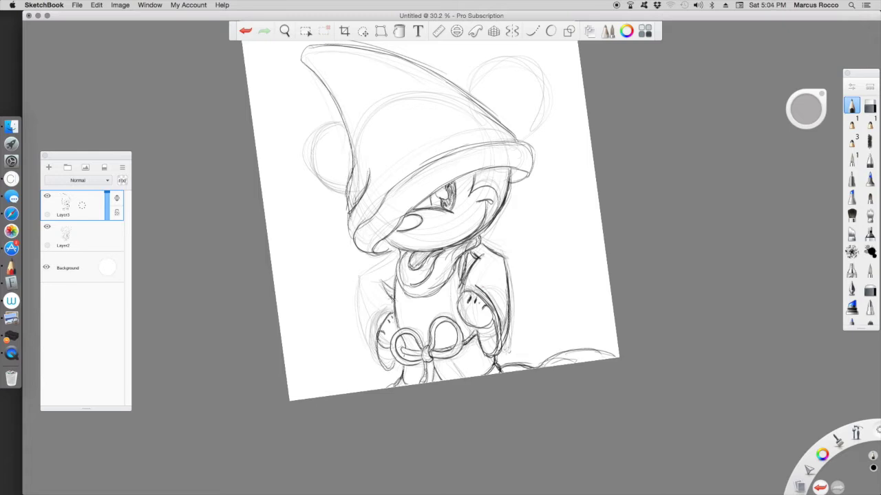
key(super+z)
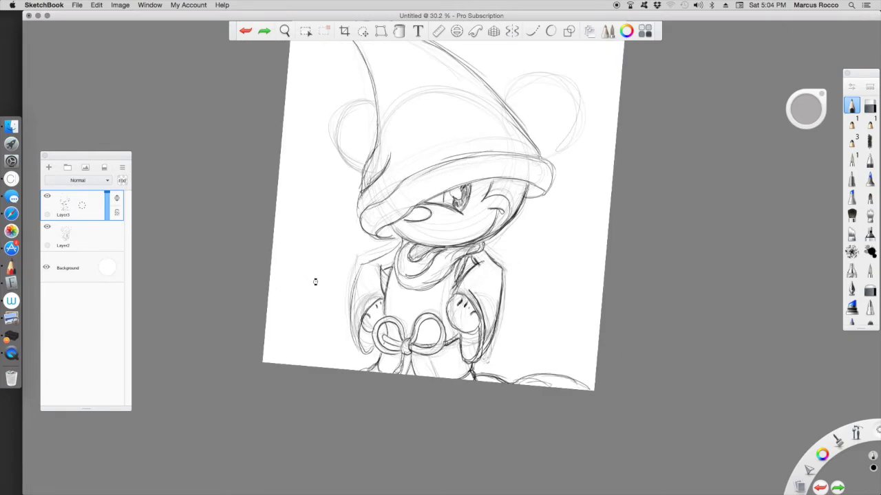
drag(399, 267, 377, 383)
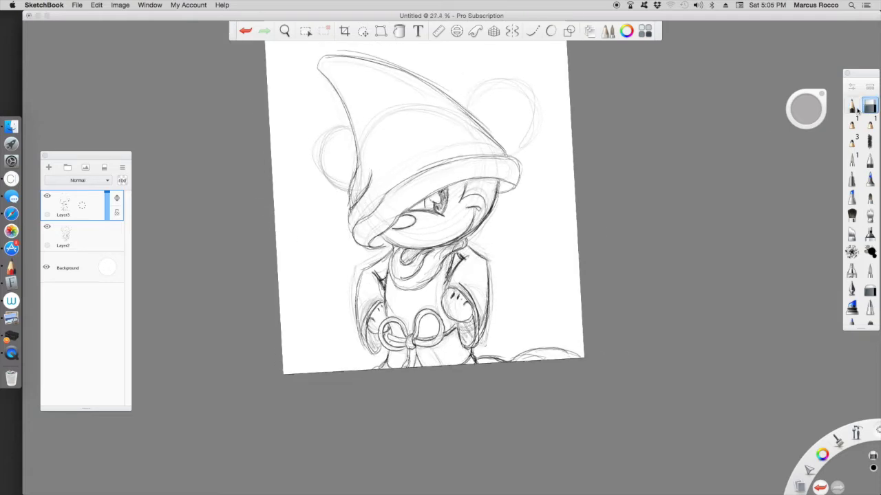
Step: Redraw the two round mouse ears behind the hat as larger, cleaner circles
scroll(339, 167, up, 3)
mouse_move(482, 121)
mouse_down()
mouse_move(526, 134)
mouse_move(536, 180)
mouse_up()
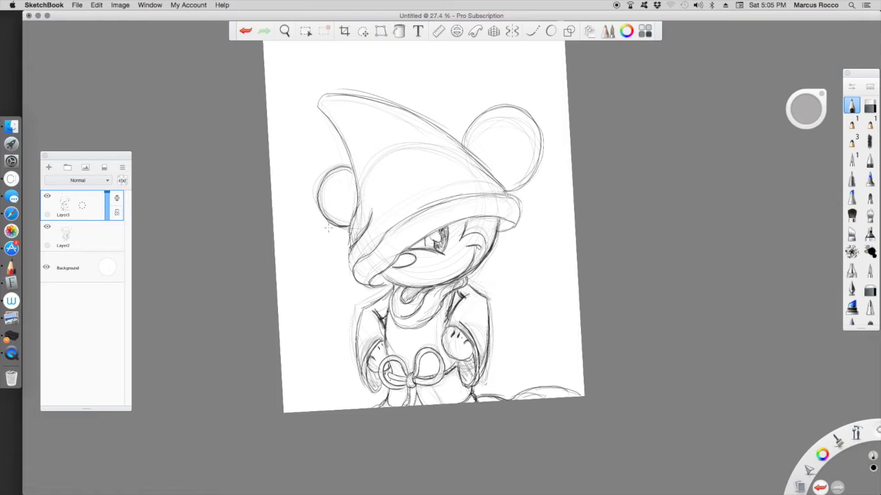
key(super+z)
mouse_move(521, 119)
mouse_down()
mouse_move(454, 151)
mouse_move(539, 199)
mouse_move(450, 148)
mouse_up()
mouse_move(344, 198)
mouse_down()
mouse_move(315, 227)
mouse_move(347, 272)
mouse_move(323, 144)
mouse_up()
drag(451, 153, 530, 131)
Step: Decorate the hat with a large crescent moon surrounded by stars
key(e)
drag(440, 275, 407, 249)
click(406, 255)
drag(412, 161, 394, 214)
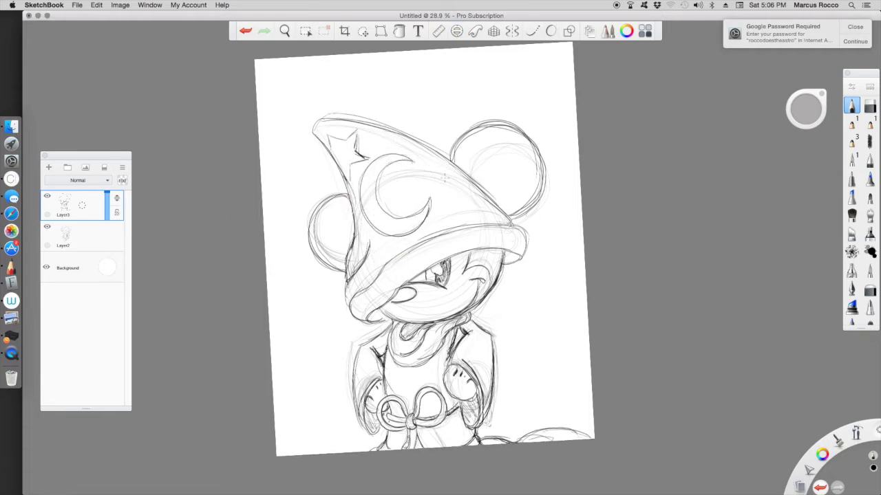
drag(446, 171, 466, 203)
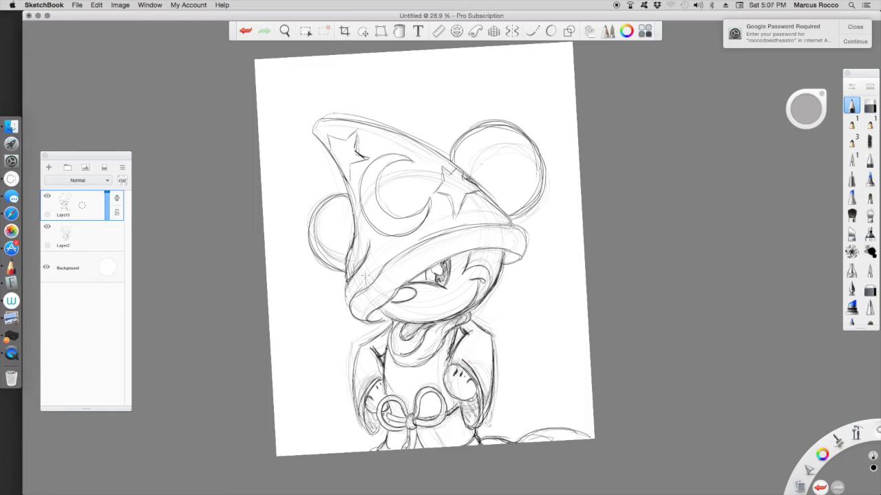
drag(413, 159, 398, 215)
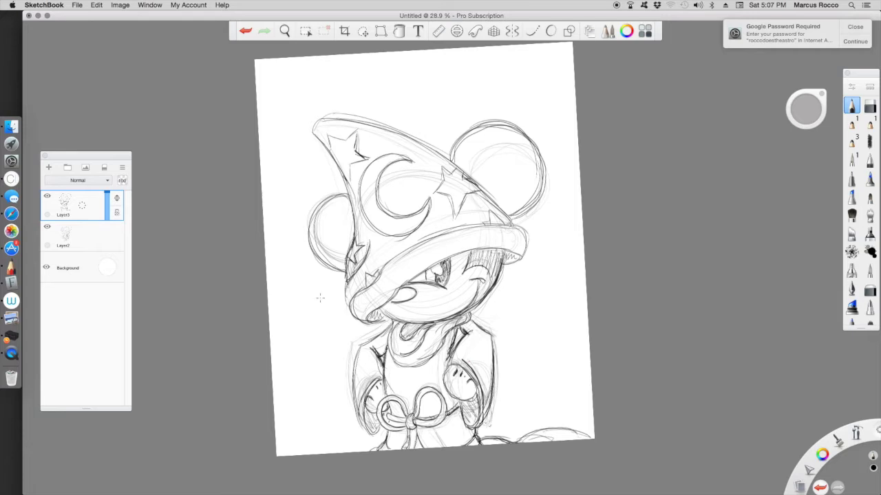
Step: Erase the mounds beside the character and shade the ears and the hat brim's underside with hatching
scroll(321, 291, down, 2)
key(e)
key(e)
drag(365, 311, 390, 289)
drag(385, 261, 490, 256)
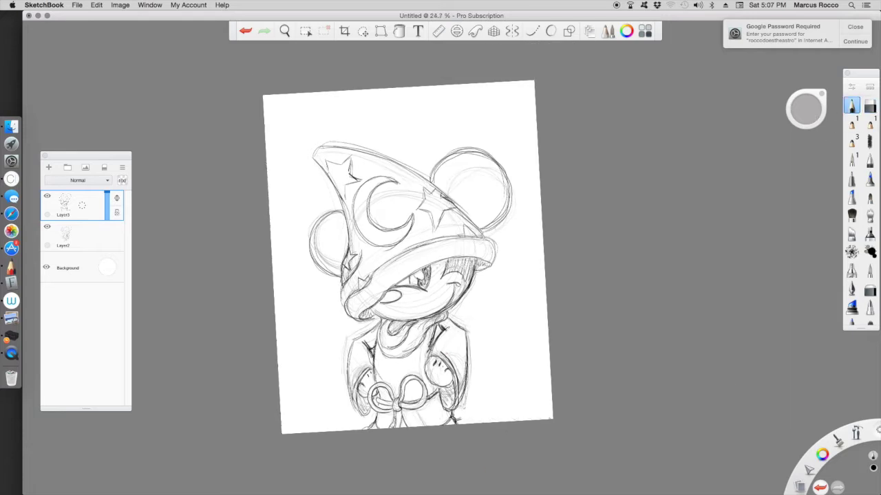
drag(317, 267, 337, 227)
drag(446, 217, 502, 157)
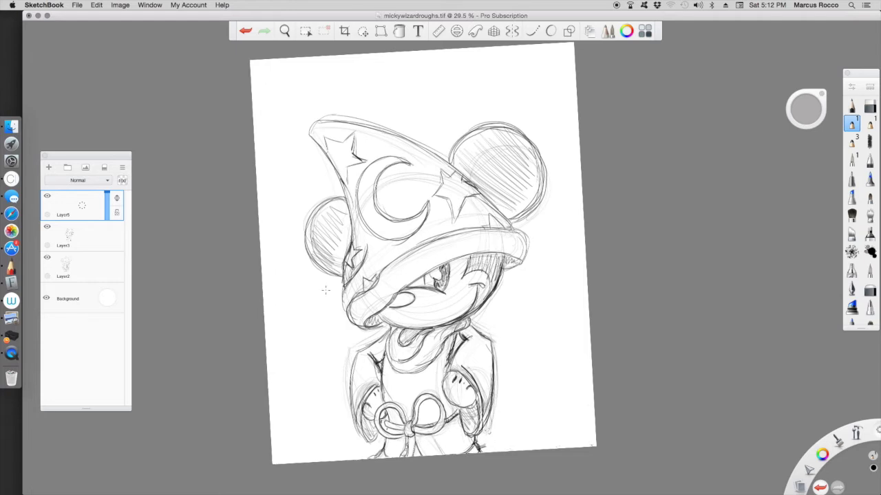
Step: Ink both ears and the sides of the hat on a new layer, using Steady Stroke at 40
drag(806, 108, 819, 108)
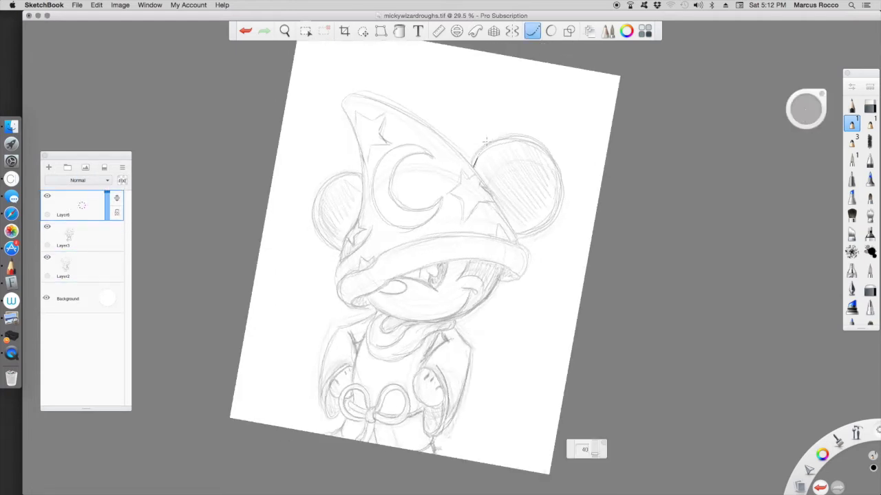
drag(474, 165, 520, 234)
drag(362, 178, 327, 242)
drag(343, 104, 340, 249)
mouse_move(344, 99)
mouse_down()
mouse_move(496, 198)
mouse_move(386, 292)
mouse_move(404, 343)
mouse_up()
Step: Ink the folded hat brim and the outline of the face
drag(520, 241, 404, 311)
key(super+z)
mouse_move(520, 242)
mouse_down()
mouse_move(421, 288)
mouse_move(386, 340)
mouse_move(392, 348)
mouse_move(486, 289)
mouse_up()
click(532, 31)
click(532, 31)
drag(465, 319, 509, 259)
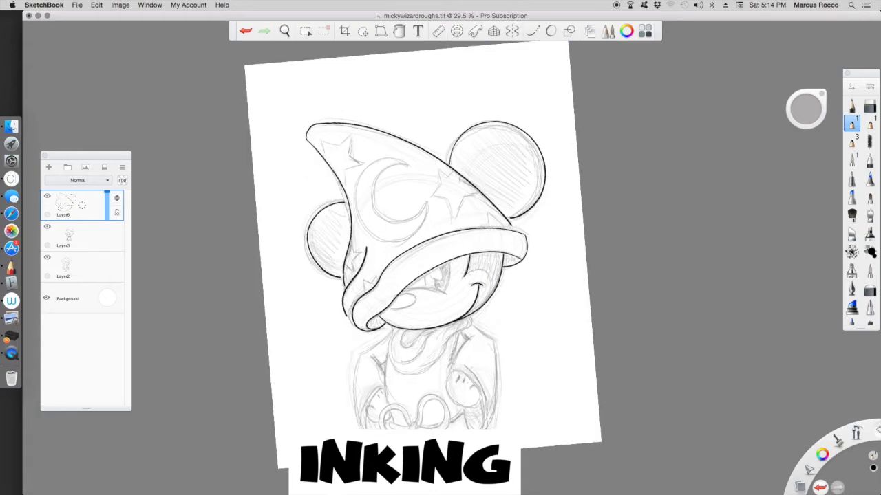
Step: Ink the eye, nose, scarf folds and the creases at the top of the sleeve
mouse_move(446, 288)
mouse_down()
mouse_move(455, 303)
mouse_move(440, 275)
mouse_move(433, 282)
mouse_move(447, 268)
mouse_up()
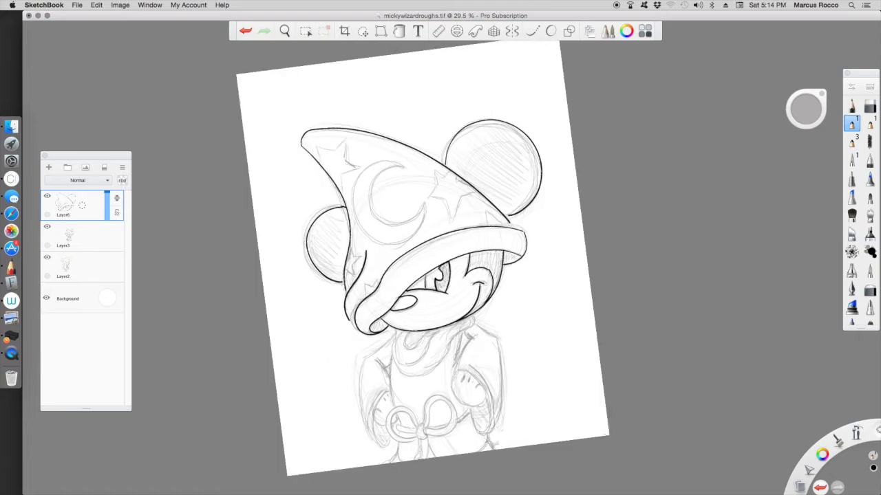
drag(514, 203, 416, 315)
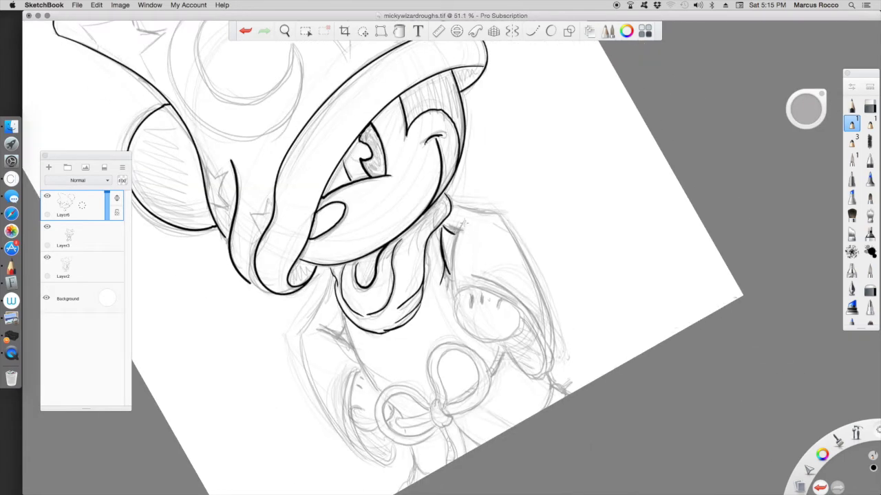
drag(463, 220, 452, 293)
Step: Ink the rope bow with its twist marks and the side of the torso
mouse_move(493, 363)
mouse_down()
mouse_move(443, 403)
mouse_move(481, 362)
mouse_move(432, 369)
mouse_up()
drag(446, 402, 449, 416)
mouse_move(296, 236)
mouse_down()
mouse_move(323, 348)
mouse_move(321, 307)
mouse_move(317, 349)
mouse_up()
drag(300, 312, 304, 329)
drag(337, 216, 303, 295)
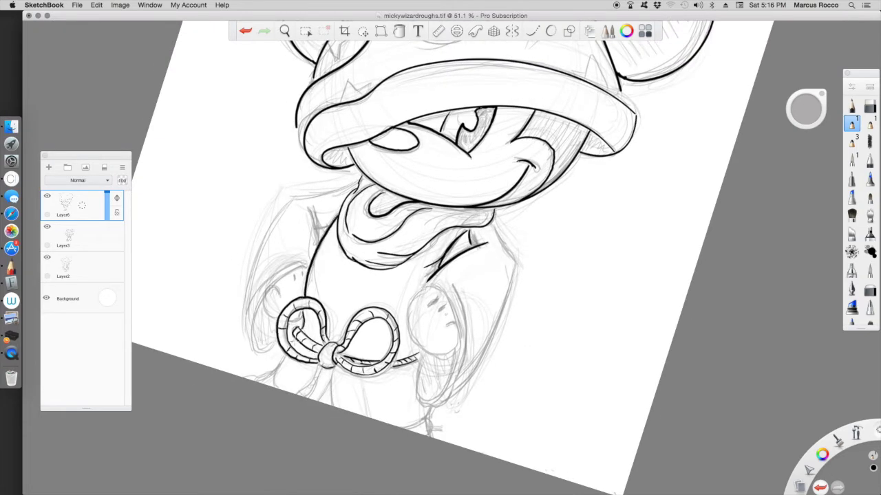
Step: Ink the robe's lower edges and the bow's knot with its hanging rope ends
drag(427, 416, 395, 357)
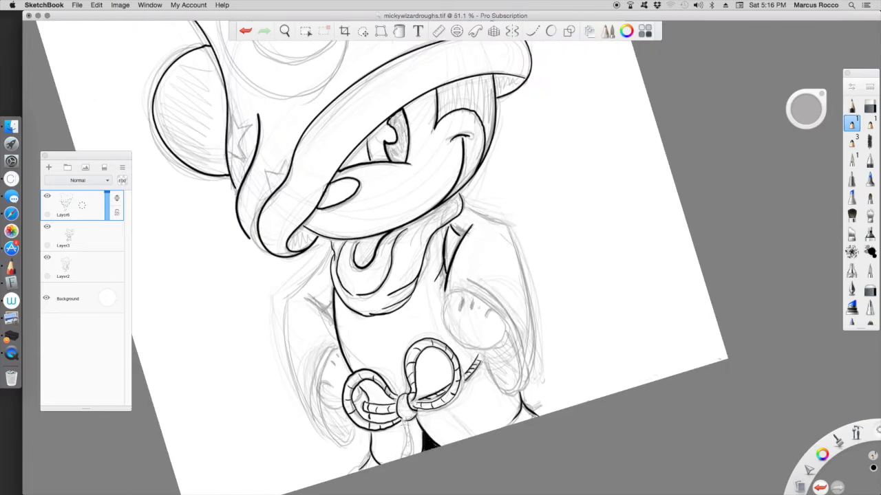
drag(415, 410, 440, 444)
key(super+z)
drag(419, 411, 440, 432)
scroll(412, 275, down, 5)
scroll(413, 275, up, 5)
Step: Ink the sleeve and hand on the nose side of the body, correcting stray strokes
drag(321, 313, 350, 448)
drag(336, 358, 361, 449)
drag(339, 393, 331, 443)
key(super+z)
drag(413, 309, 389, 289)
mouse_move(318, 342)
mouse_down()
mouse_move(308, 392)
mouse_move(314, 376)
mouse_move(318, 421)
mouse_move(324, 393)
mouse_move(311, 398)
mouse_up()
key(super+z)
drag(470, 309, 458, 319)
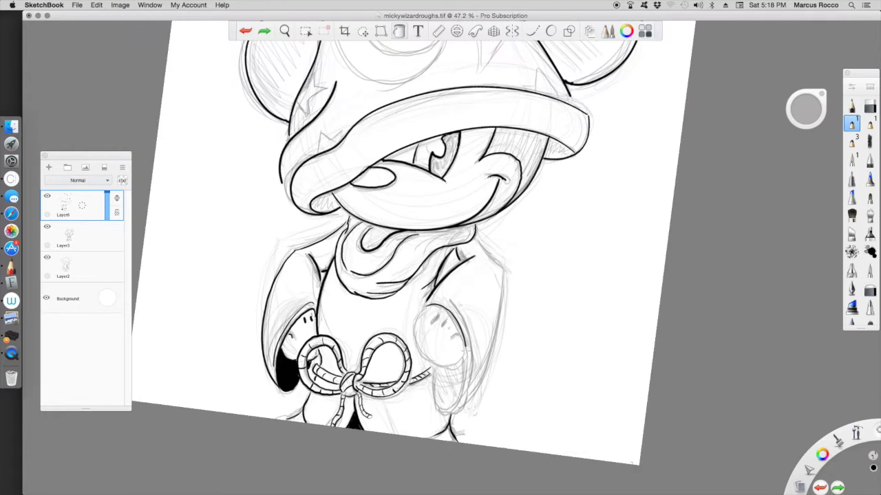
Step: Ink the other sleeve and hand with finger marks, and fill the sleeve opening with black
mouse_move(440, 412)
mouse_down()
mouse_move(503, 275)
mouse_move(492, 235)
mouse_up()
mouse_move(425, 307)
mouse_down()
mouse_move(421, 359)
mouse_move(465, 366)
mouse_up()
click(439, 320)
click(448, 328)
click(446, 375)
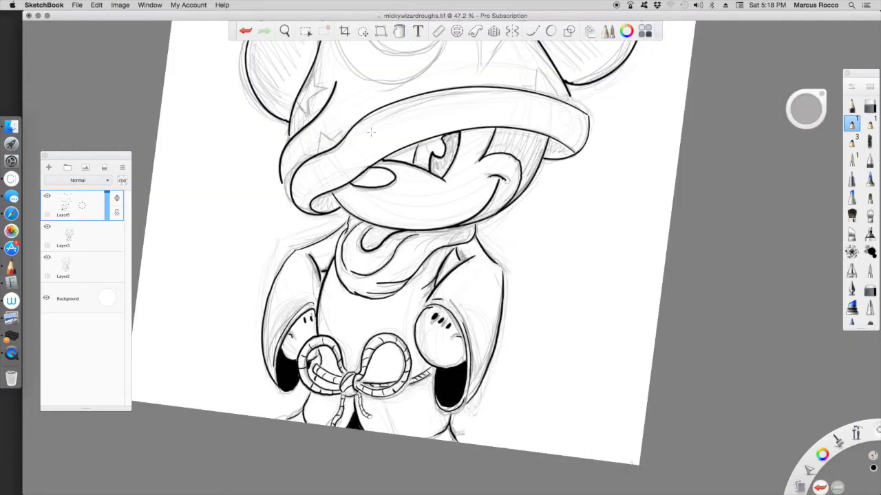
Step: Fill the mouth, nose, pupil, dark head area and both ears with solid black
click(374, 240)
click(537, 157)
click(372, 183)
click(432, 162)
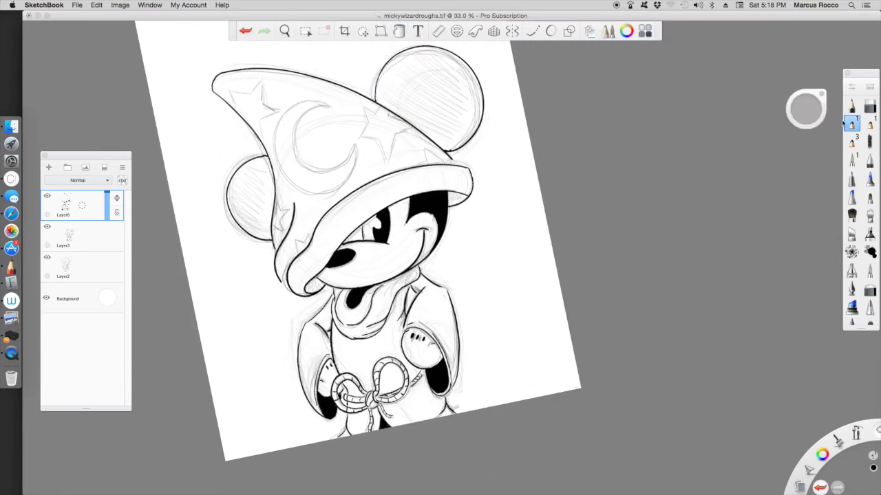
click(430, 96)
click(249, 200)
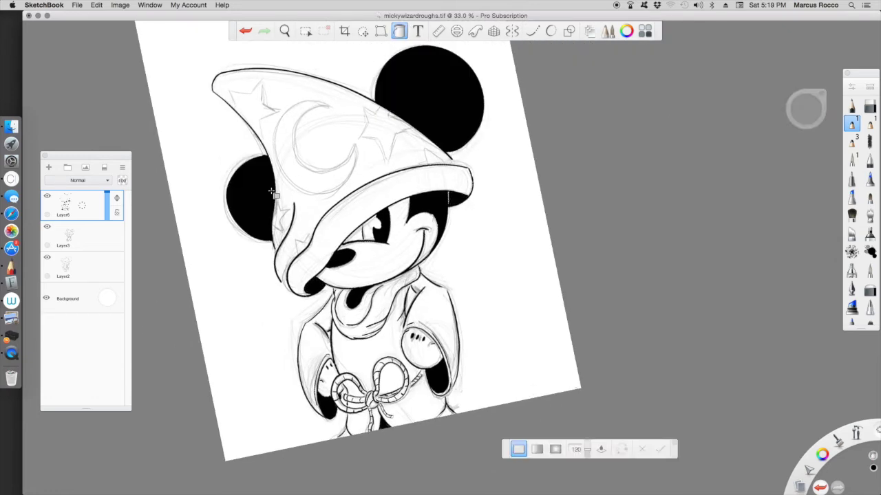
Step: Undo the black fills on the underside of the hat brim while keeping the ears filled
key(super+z)
key(super+z)
key(super+shift+z)
key(super+shift+z)
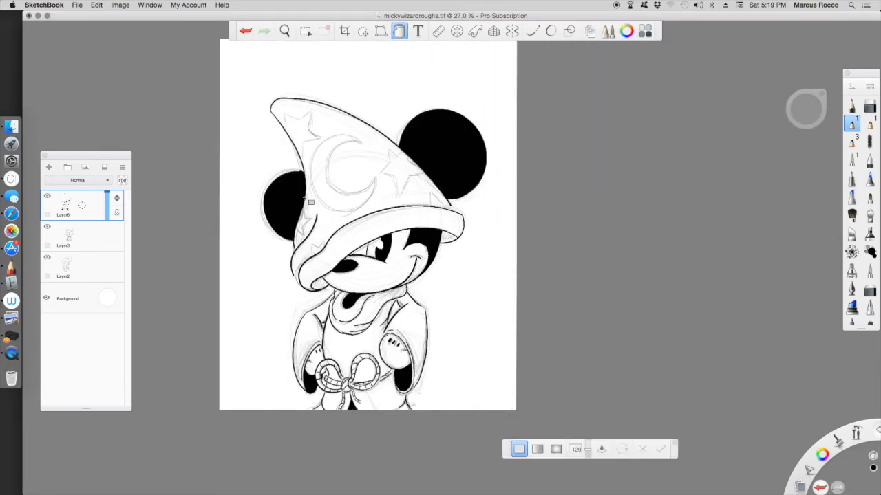
Step: Ink the crescent moon and the stars on the hat
scroll(497, 65, up, 3)
mouse_move(388, 193)
mouse_down()
mouse_move(409, 199)
mouse_move(481, 262)
mouse_up()
drag(282, 247, 307, 269)
click(532, 31)
mouse_move(432, 201)
mouse_down()
mouse_move(448, 272)
mouse_move(419, 313)
mouse_up()
mouse_move(441, 275)
mouse_down()
mouse_move(419, 268)
mouse_move(454, 220)
mouse_up()
drag(398, 78, 472, 185)
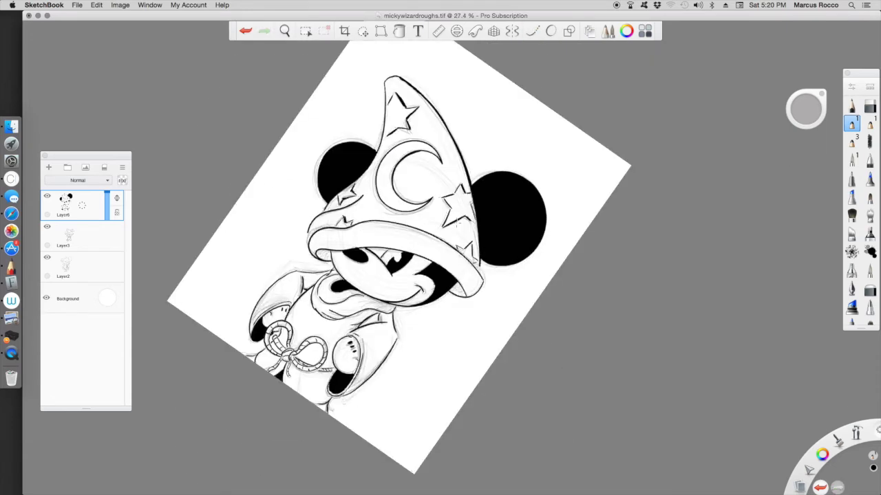
Step: Thicken the ink contours of the hat, brim, moon, stars and sleeves for line-weight variation
drag(475, 274, 412, 330)
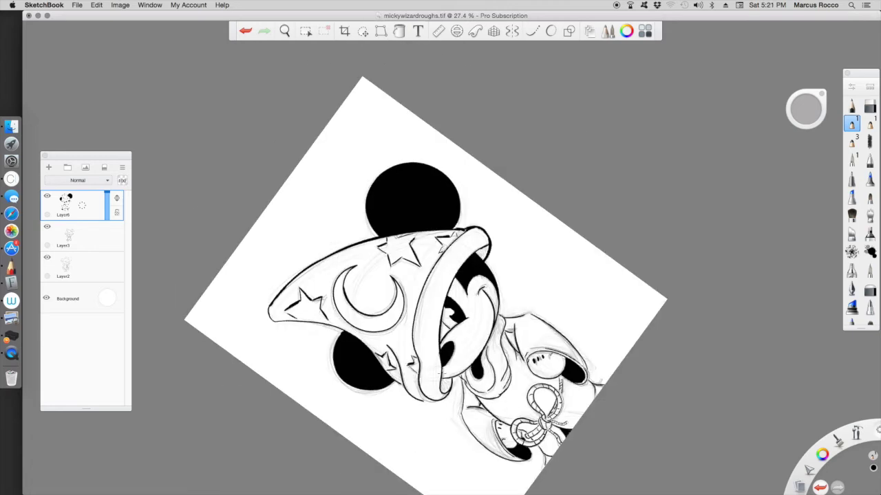
mouse_move(474, 274)
mouse_down()
mouse_move(440, 324)
mouse_move(430, 392)
mouse_up()
drag(420, 355, 454, 372)
mouse_move(427, 310)
mouse_down()
mouse_move(451, 258)
mouse_move(441, 241)
mouse_up()
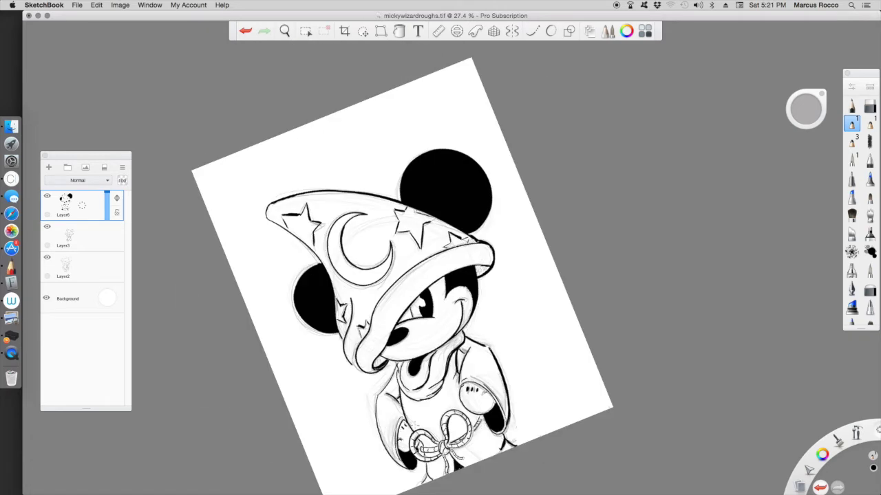
drag(440, 241, 284, 267)
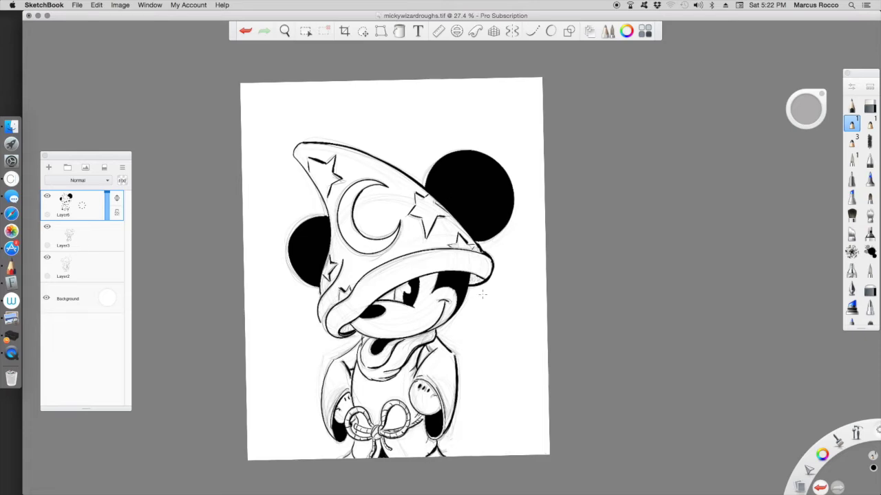
drag(482, 294, 332, 401)
drag(491, 185, 377, 289)
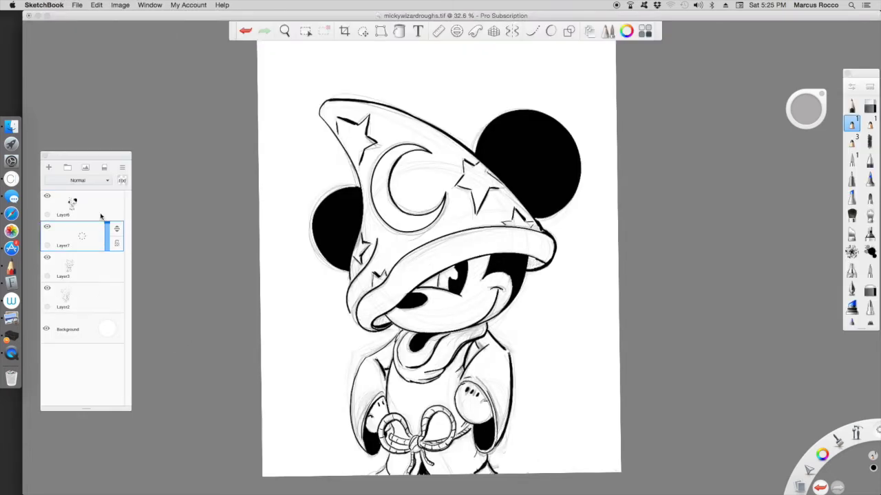
Step: Color the face with Copic R000 Cherry White and, on a new layer, outline and fill the robe with R24 Prawn
click(708, 152)
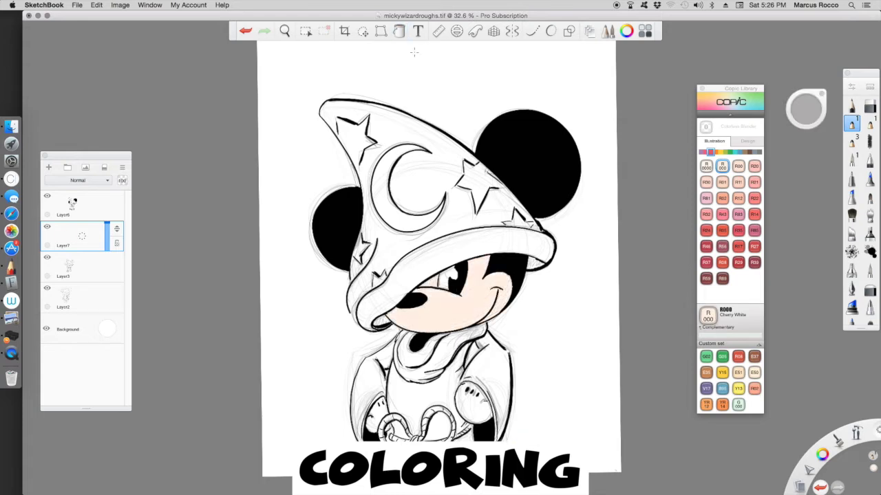
click(706, 230)
click(48, 167)
drag(483, 323, 508, 432)
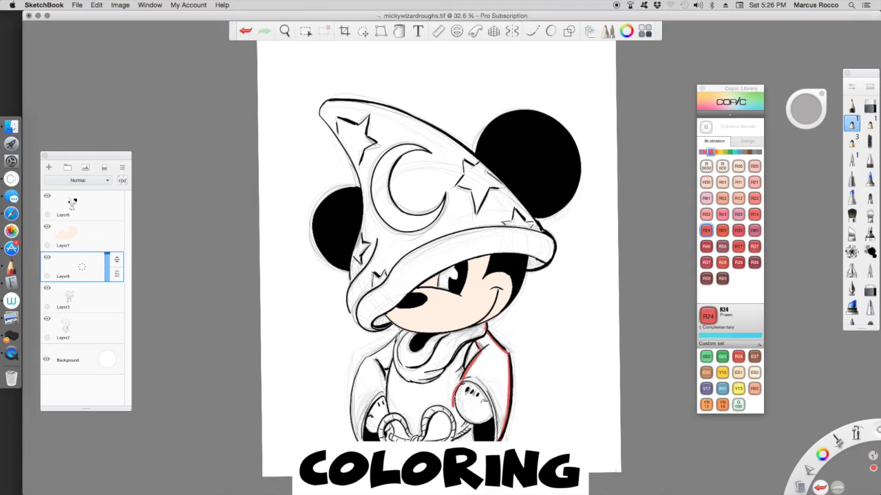
mouse_move(401, 337)
mouse_down()
mouse_move(353, 398)
mouse_move(355, 438)
mouse_move(392, 395)
mouse_up()
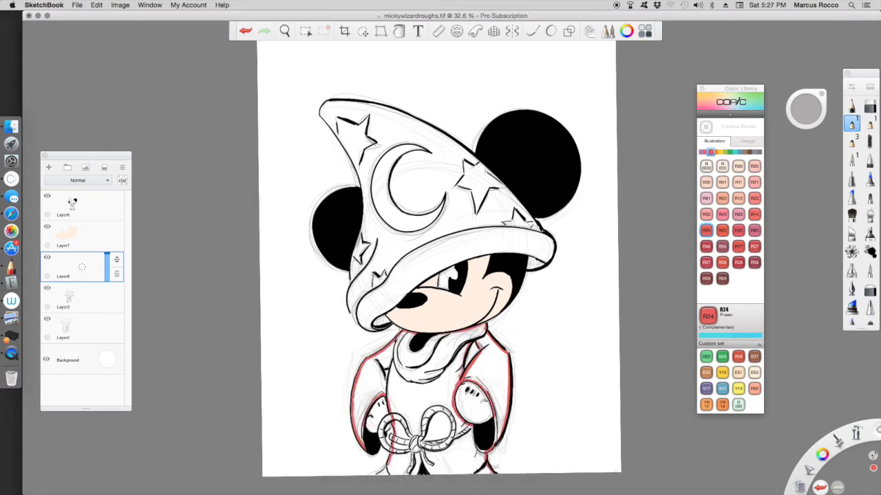
click(406, 371)
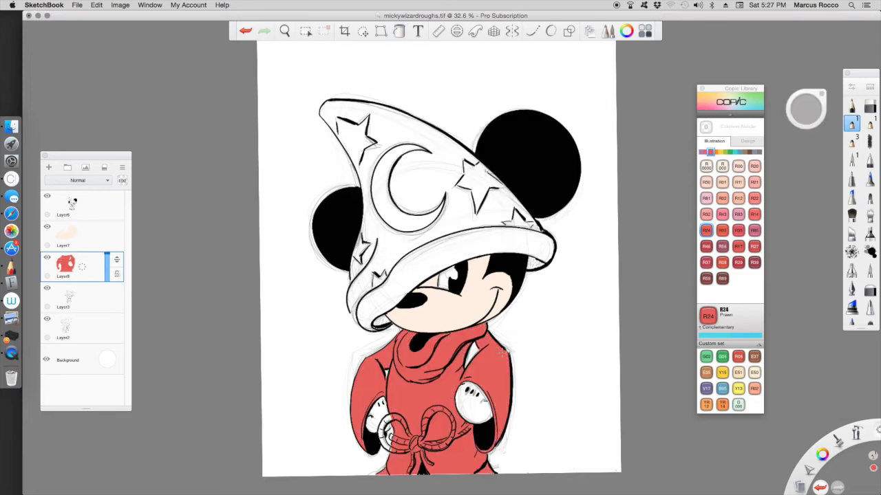
Step: Add a new layer above the robe and color the rope belt with Copic YR00 Powder Pink
click(48, 167)
click(716, 151)
click(737, 166)
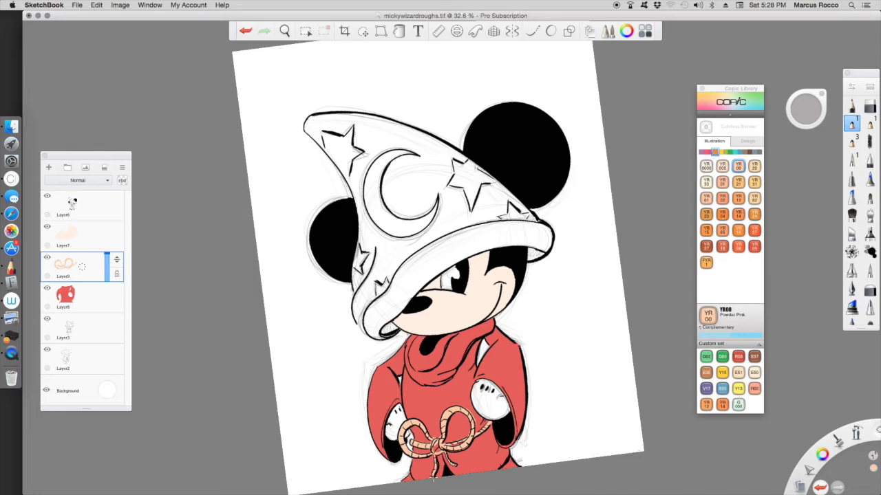
Step: Try Copic YR20 Yellowish Shade, RV42 Salmon Pink and YR82 Mellow Peach on the rope belt
scroll(434, 470, up, 3)
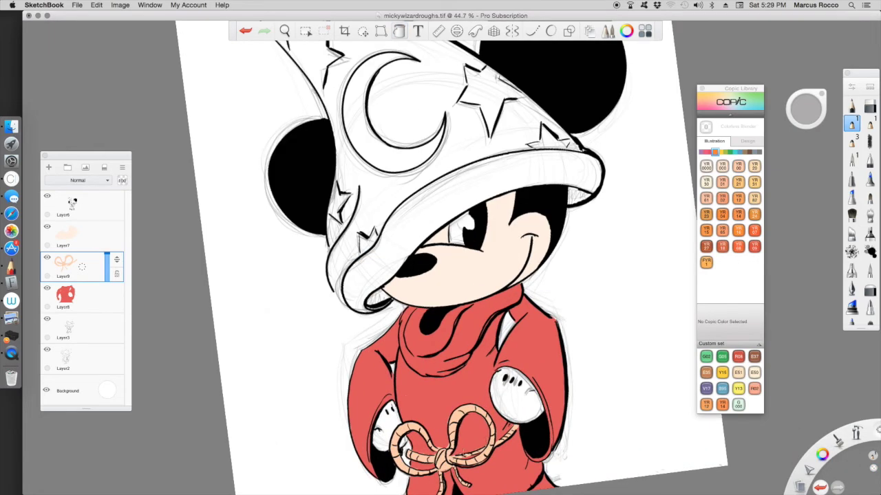
click(754, 166)
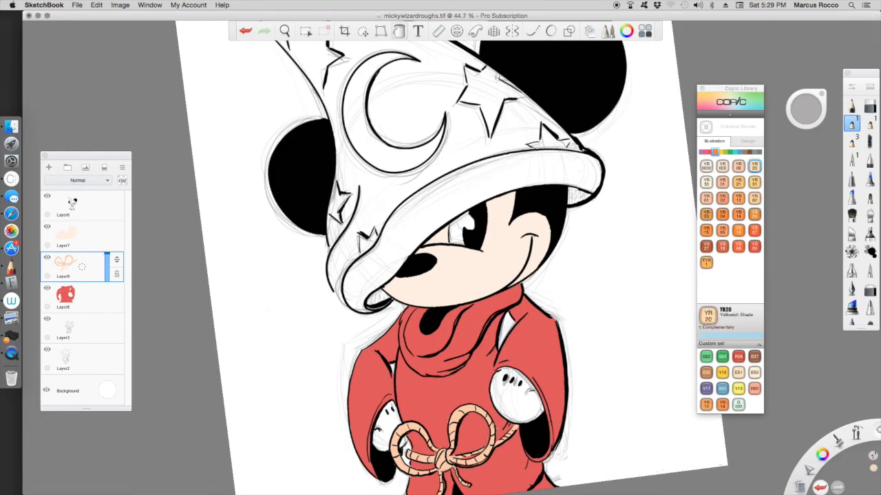
click(721, 182)
click(852, 160)
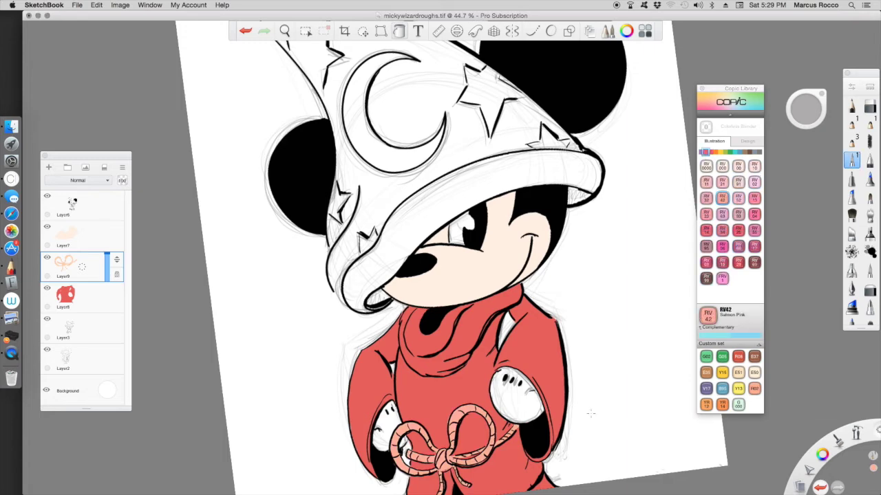
scroll(309, 329, down, 3)
click(754, 198)
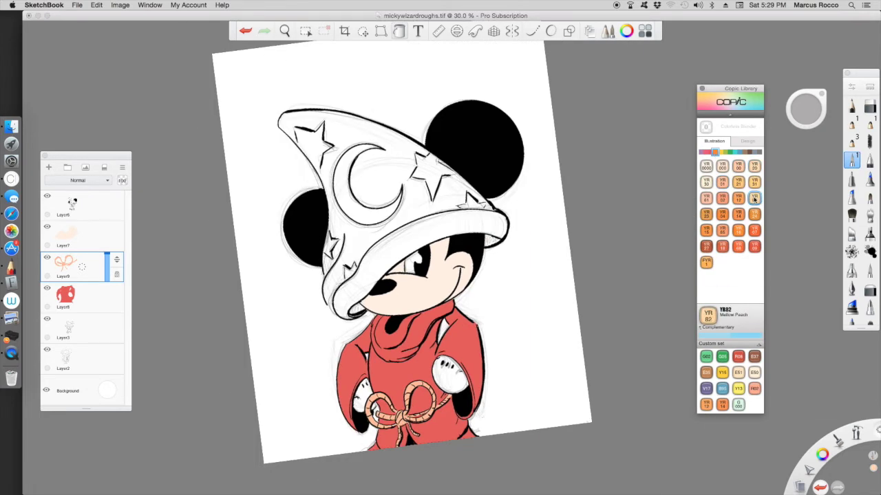
Step: Add a new layer and start coloring the hat's small lower stars and the crescent moon with Copic YR82 Mellow Peach
click(48, 167)
scroll(351, 282, up, 5)
mouse_move(348, 272)
mouse_down()
mouse_move(368, 292)
mouse_move(351, 324)
mouse_up()
mouse_move(385, 344)
mouse_down()
mouse_move(392, 375)
mouse_move(413, 372)
mouse_up()
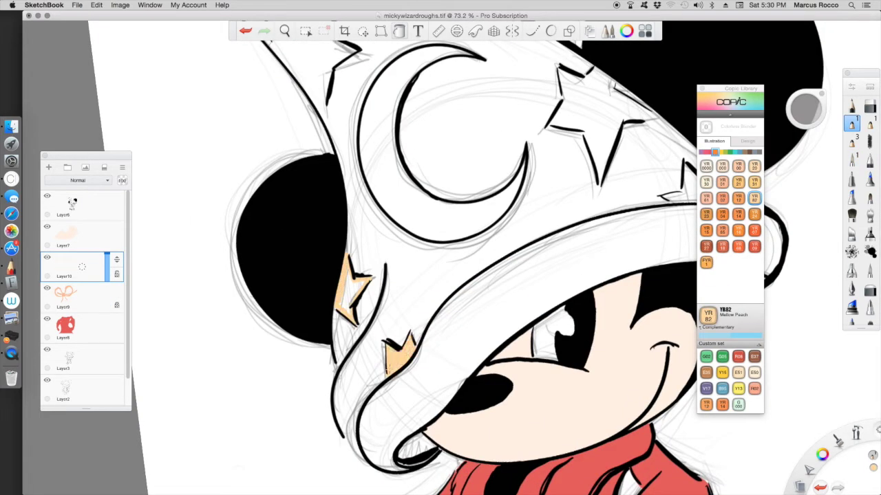
drag(482, 206, 351, 237)
mouse_move(543, 247)
mouse_down()
mouse_move(580, 237)
mouse_move(609, 244)
mouse_up()
mouse_move(484, 130)
mouse_down()
mouse_move(454, 179)
mouse_move(522, 151)
mouse_move(467, 120)
mouse_up()
Step: Finish coloring the hat's moon and stars in Copic Y13 Lemon Yellow and recolor the rope belt with Y32
scroll(413, 275, down, 3)
scroll(314, 358, up, 5)
mouse_move(372, 237)
mouse_down()
mouse_move(330, 299)
mouse_move(269, 227)
mouse_up()
drag(265, 178, 343, 176)
mouse_move(474, 238)
mouse_down()
mouse_move(437, 391)
mouse_move(568, 358)
mouse_move(434, 447)
mouse_move(495, 231)
mouse_up()
key(f)
click(310, 221)
scroll(362, 204, down, 6)
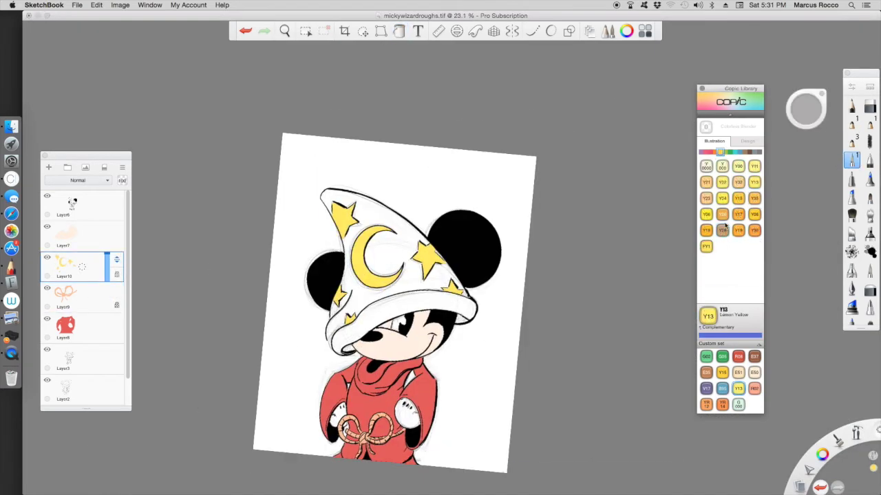
click(739, 182)
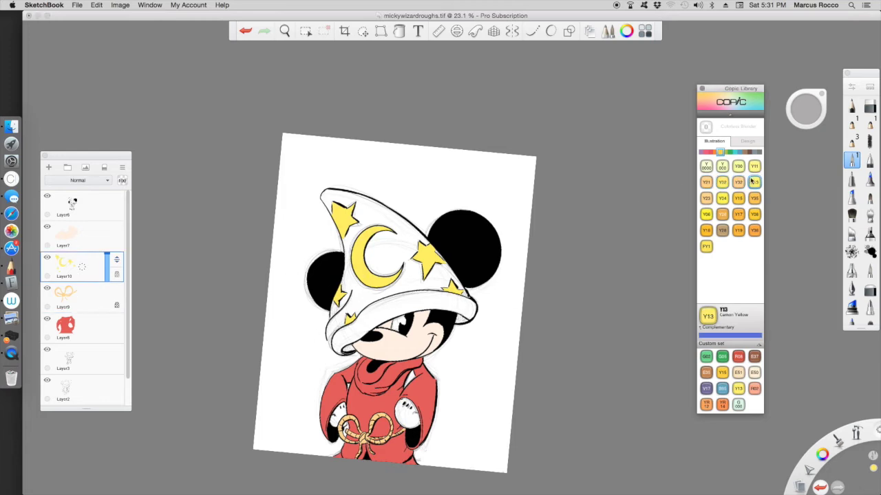
Step: On a new layer beneath the robe color, outline the hat with Copic B41 Powder Blue and fill it
click(740, 152)
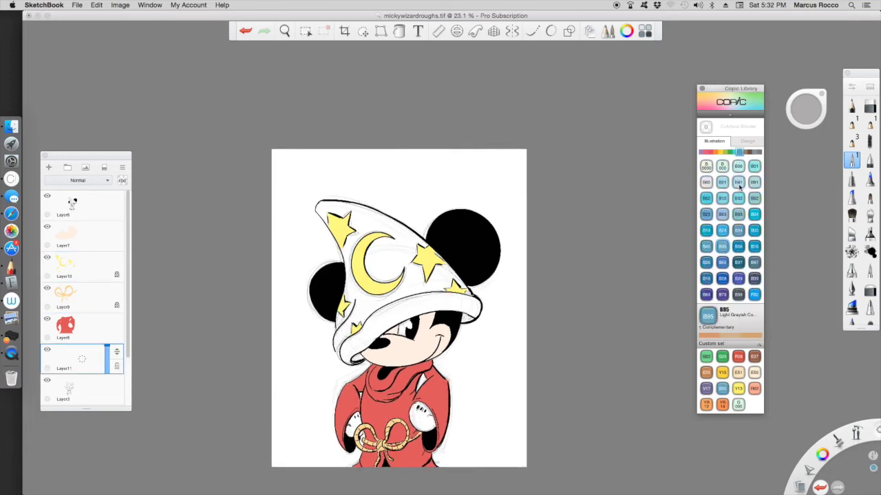
click(737, 181)
scroll(756, 413, up, 1)
mouse_move(270, 183)
mouse_down()
mouse_move(283, 209)
mouse_move(303, 355)
mouse_up()
drag(430, 292, 450, 313)
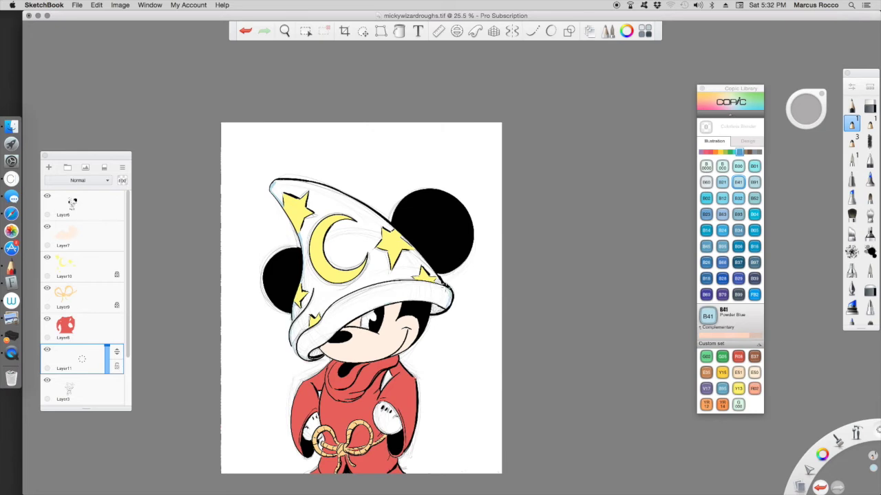
click(357, 207)
Step: Recolor the hat by trying Copic B34 Manganese Blue and B05 Process Blue, and settle on B97 Night Blue
click(738, 229)
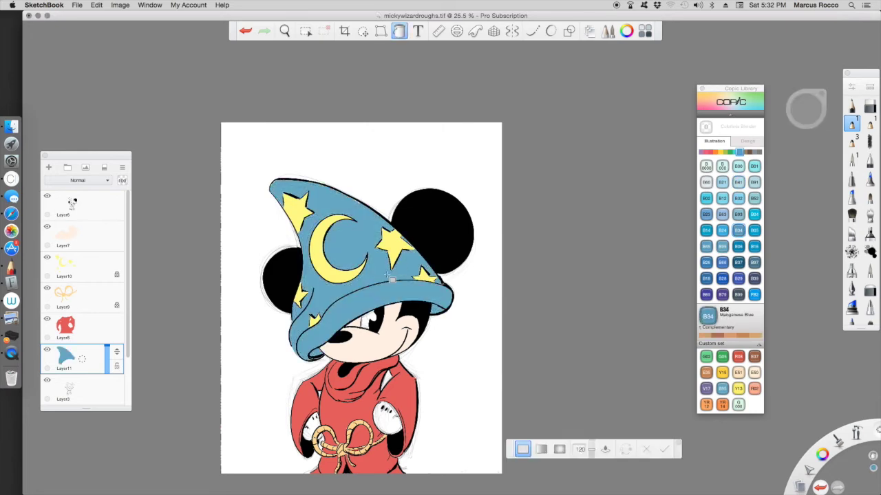
click(754, 230)
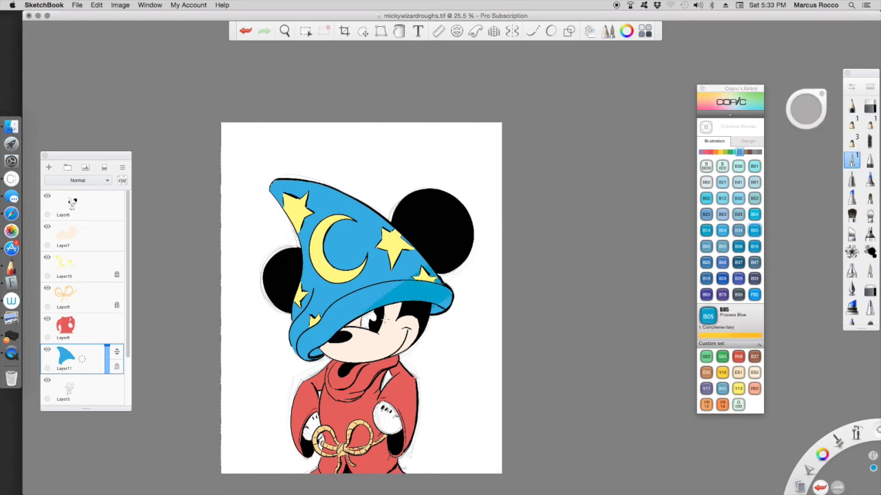
click(754, 262)
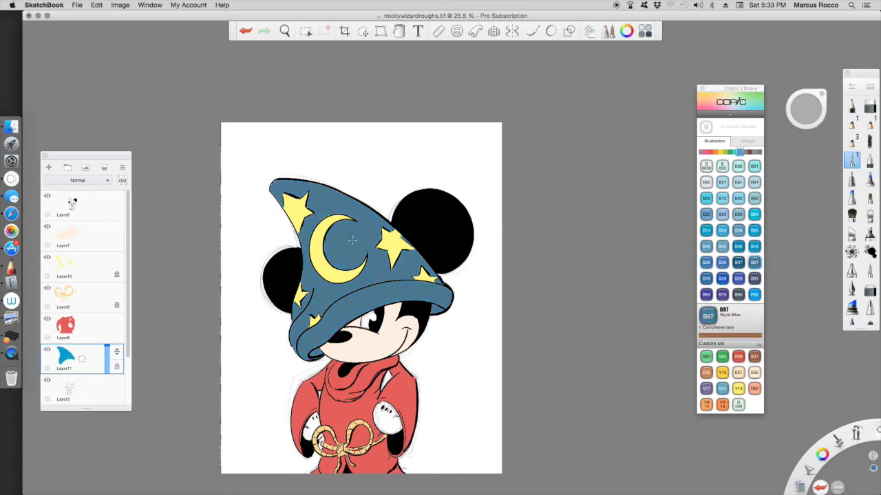
scroll(258, 241, up, 2)
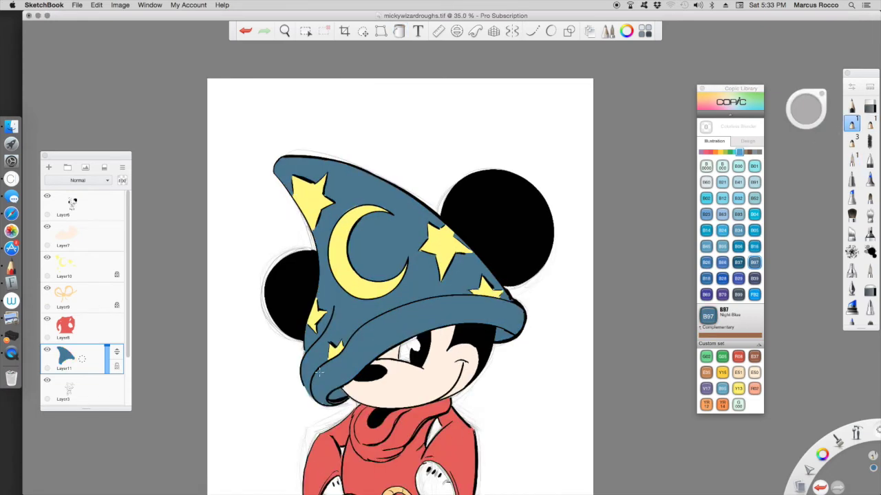
scroll(323, 278, down, 2)
Step: Add a layer above the face color and outline the shadow areas on the hat, moon and brim with Copic BV00 Mauve Shadow
key(super+l)
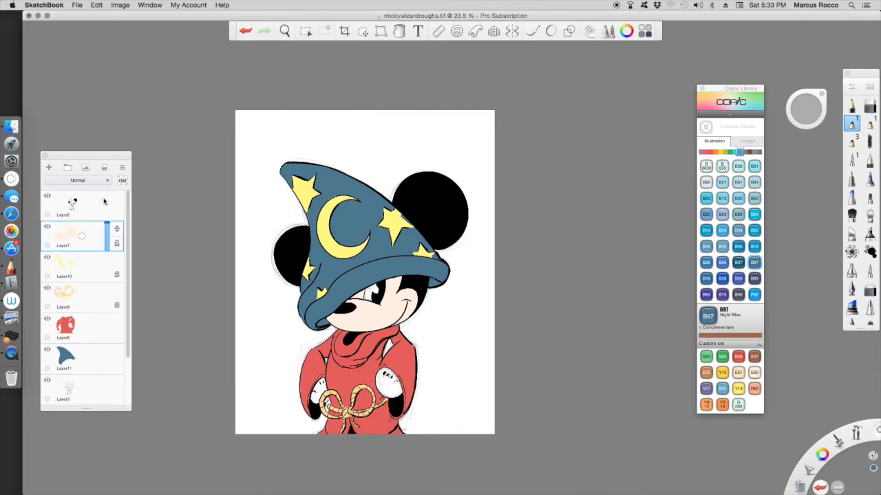
mouse_move(306, 165)
mouse_down()
mouse_move(366, 261)
mouse_move(433, 254)
mouse_up()
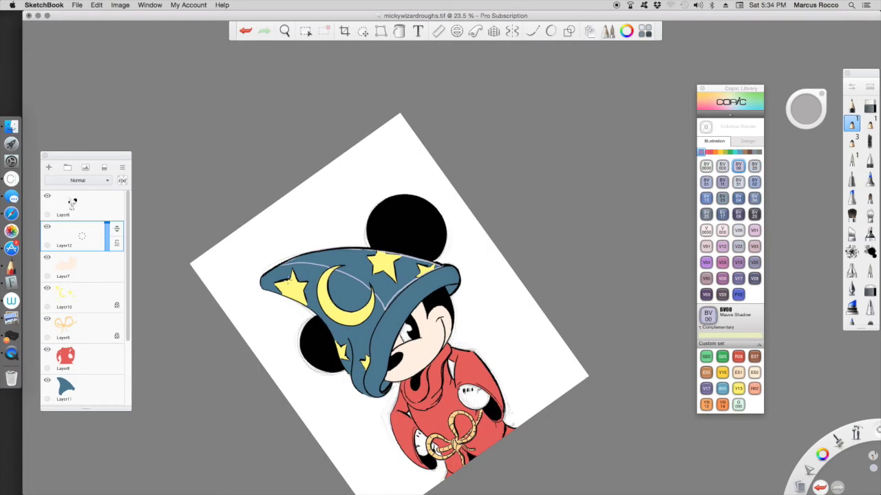
drag(331, 274, 362, 311)
drag(349, 340, 360, 378)
key(super+z)
drag(350, 338, 359, 374)
Step: Fill the outlined shadow areas of the hat with Copic BV00 Mauve Shadow, undoing the first fill attempt
key(f)
click(394, 179)
key(super+z)
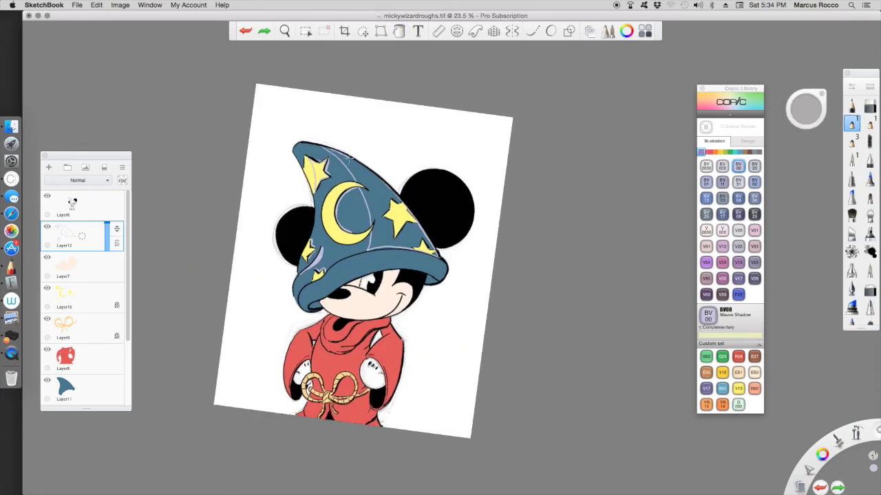
click(356, 189)
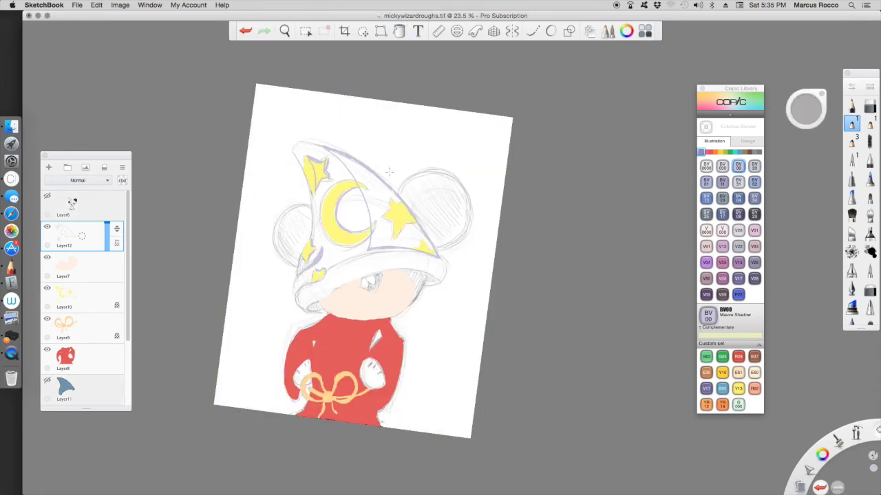
Step: Outline and fill shadows on the scarf, robe, sleeves and gloves with BV00 Mauve Shadow and set the shading layer to Multiply
drag(362, 238, 389, 361)
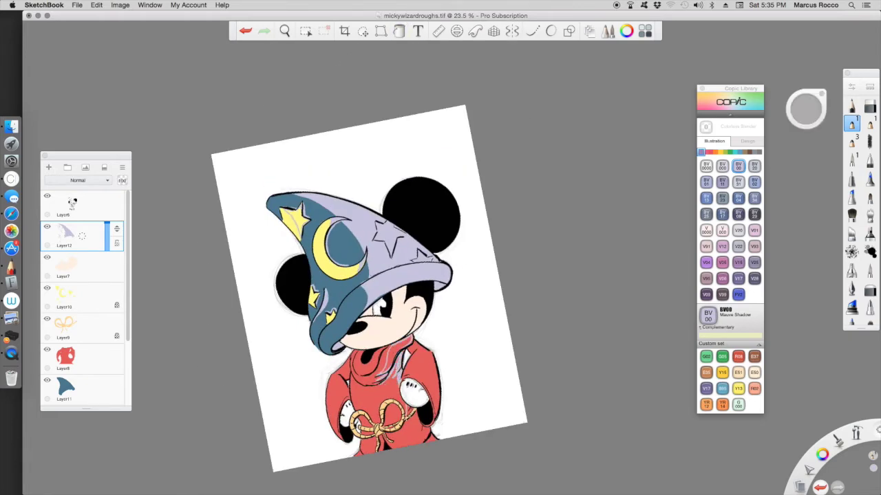
click(427, 413)
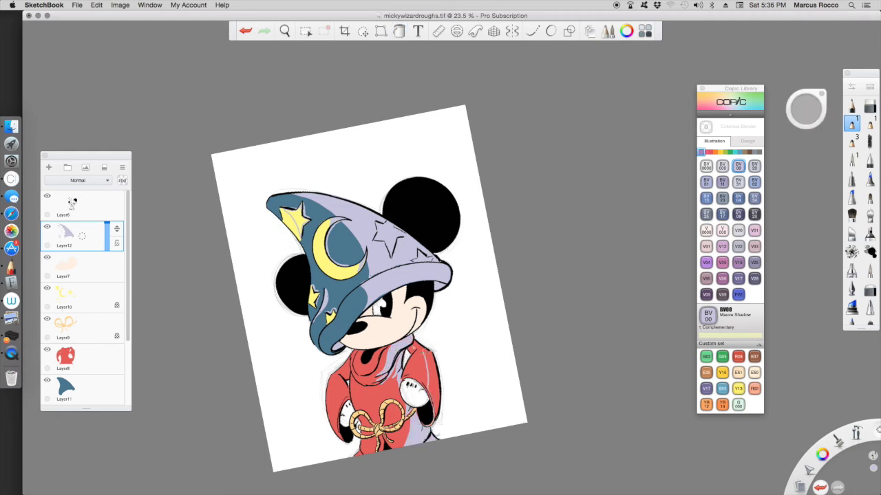
click(413, 395)
click(344, 389)
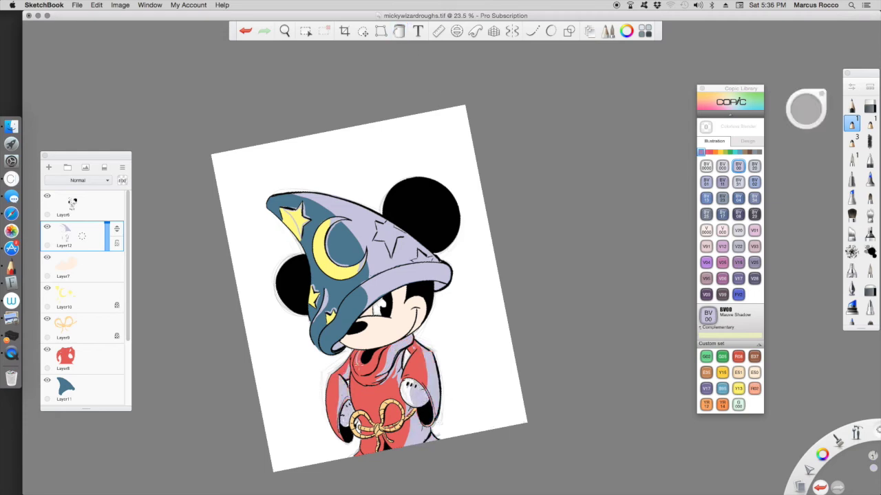
drag(384, 350, 358, 262)
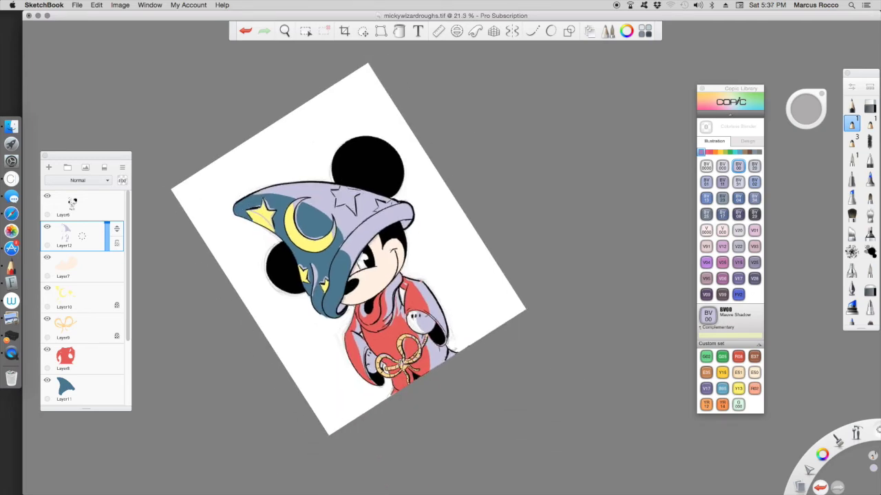
key(Home)
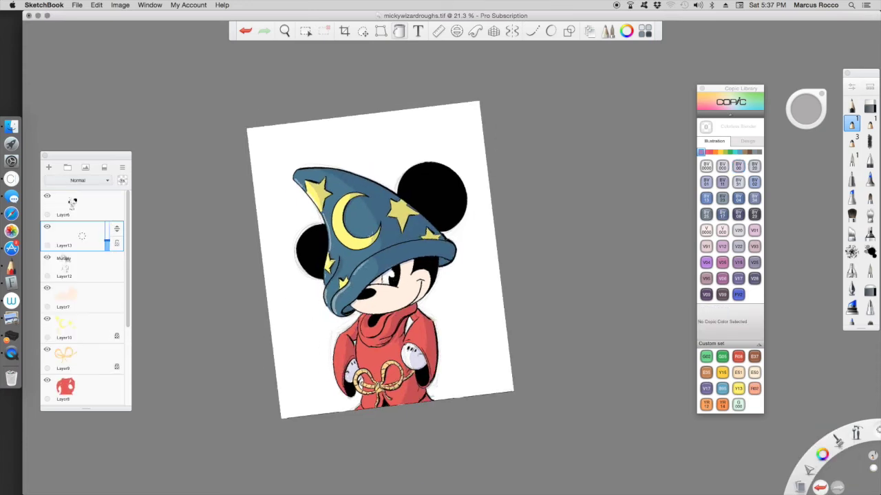
Step: On a new layer above the inks, shade both ears and the side of the head with BV00 Mauve Shadow and set it to Multiply
key(super+l)
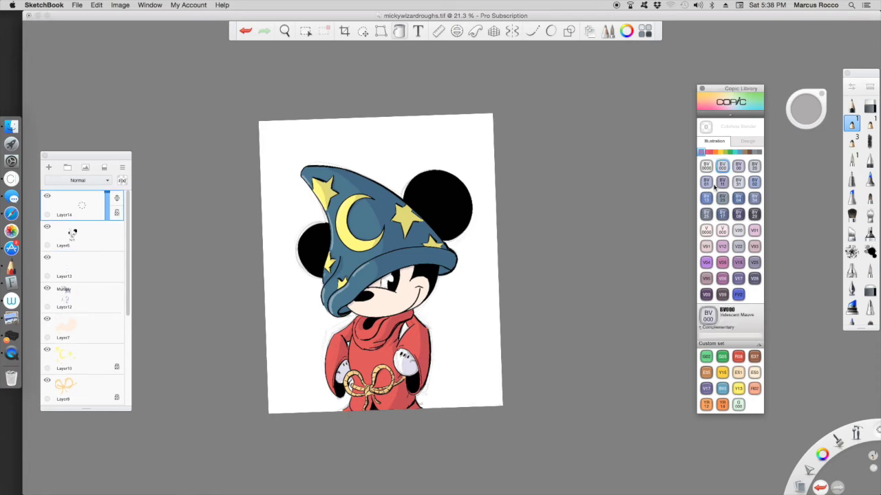
mouse_move(429, 175)
mouse_down()
mouse_move(440, 232)
mouse_move(454, 206)
mouse_move(465, 227)
mouse_up()
key(f)
click(436, 228)
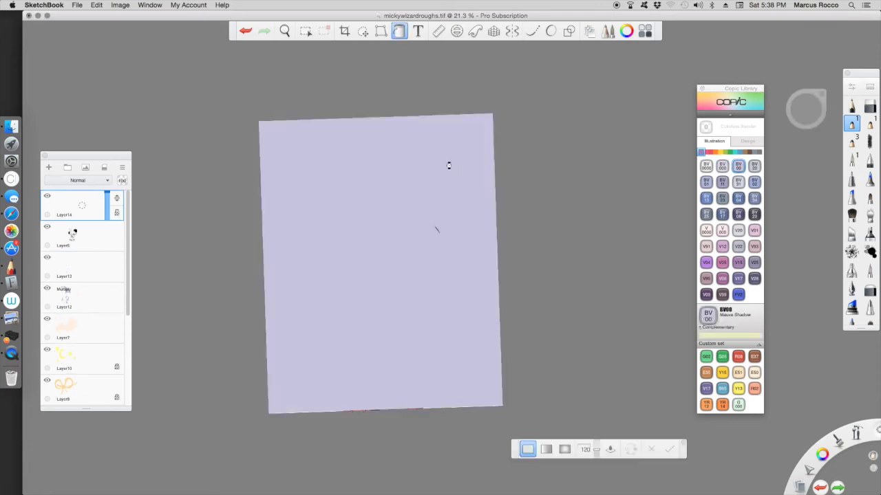
click(319, 240)
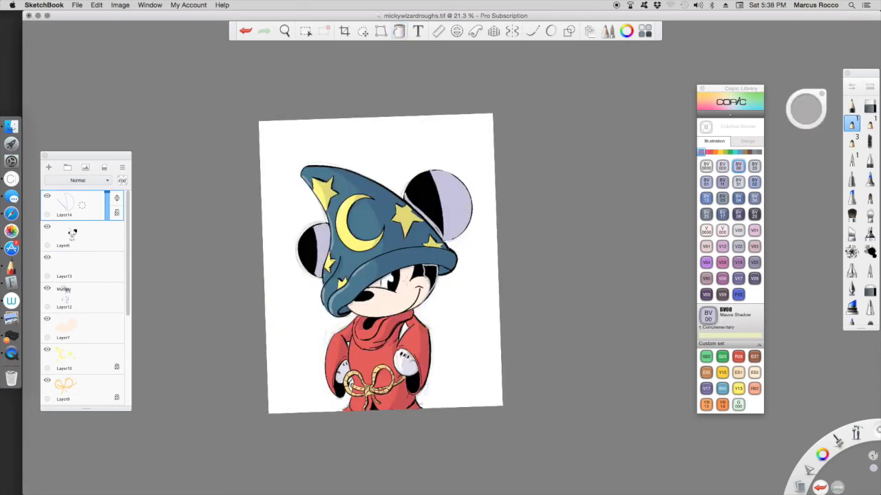
drag(441, 282, 456, 289)
click(78, 181)
click(99, 209)
Step: Work BV00 Mauve Shadow shading into the face on the existing Multiply shading layer beneath the inks
click(89, 299)
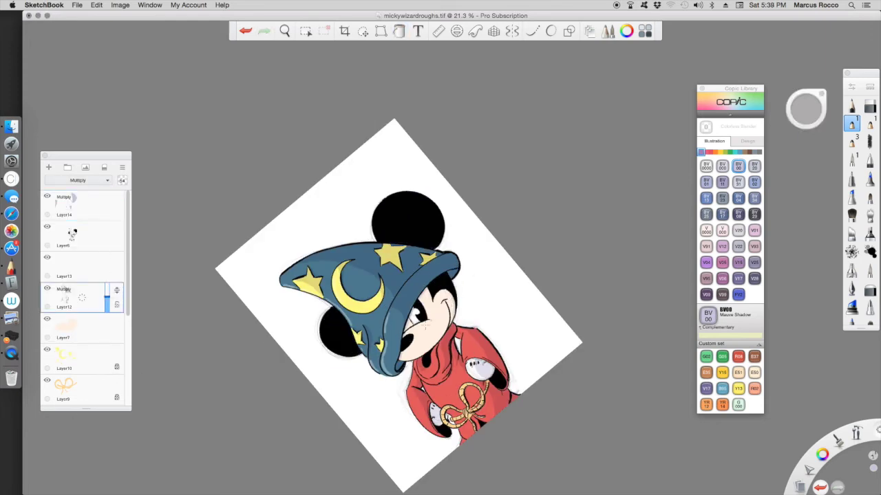
drag(427, 323, 822, 376)
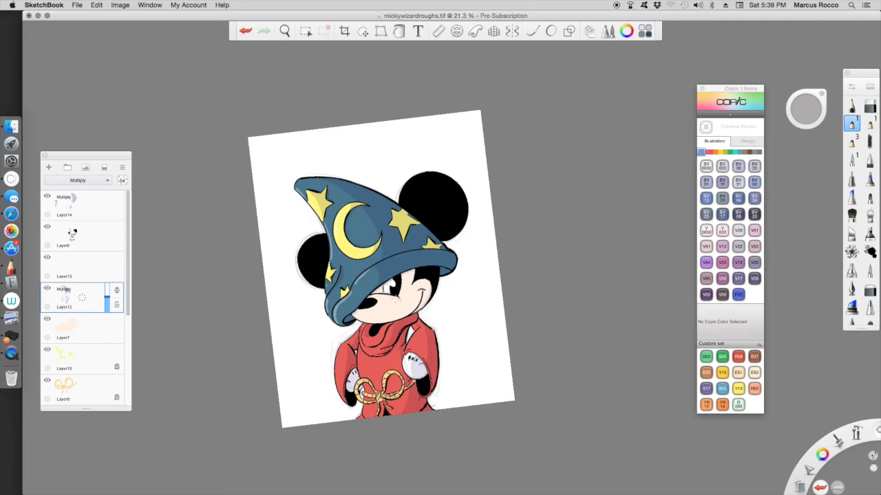
click(399, 31)
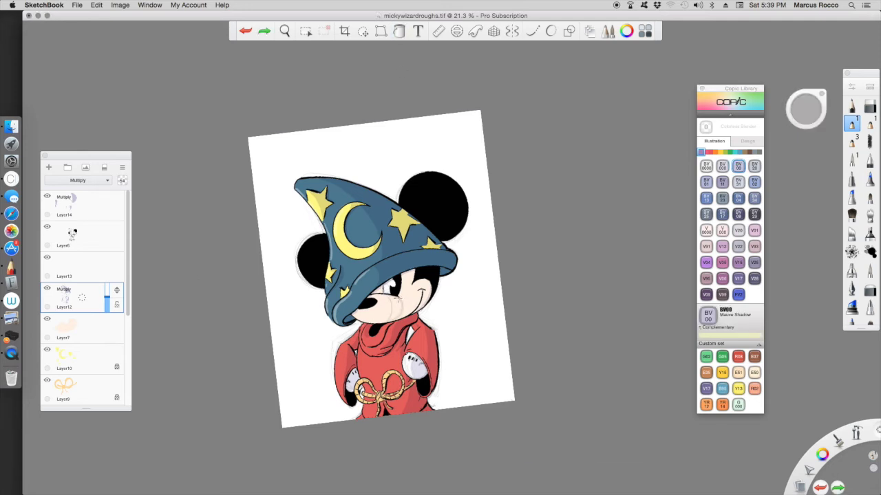
key(Escape)
key(f)
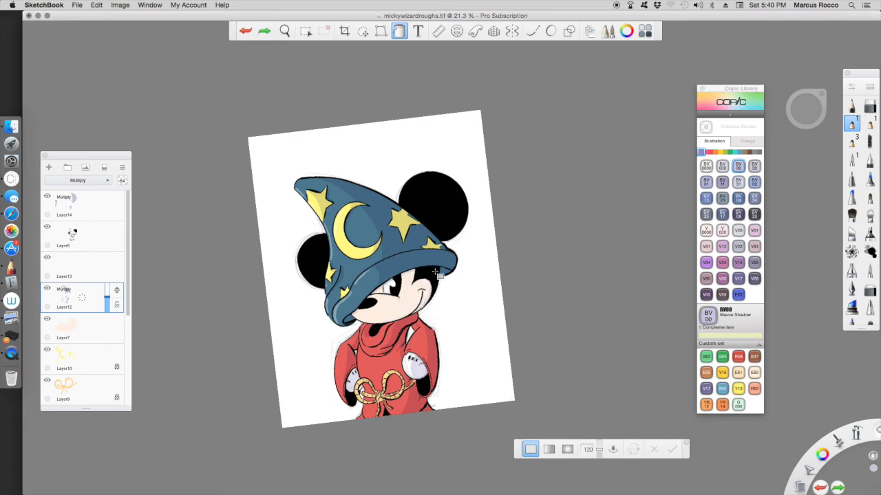
Step: Recolor the ink layer dark brown and add a new layer directly above it for the ear highlights
click(112, 237)
key(super+l)
key(Escape)
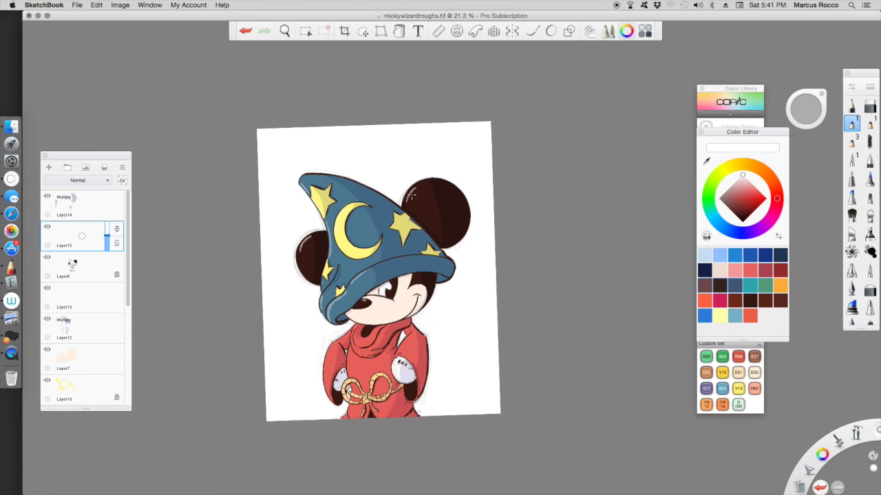
Step: Finish the white highlights on both ears and reselect the Multiply ear-shading layer
key(e)
click(111, 207)
click(729, 89)
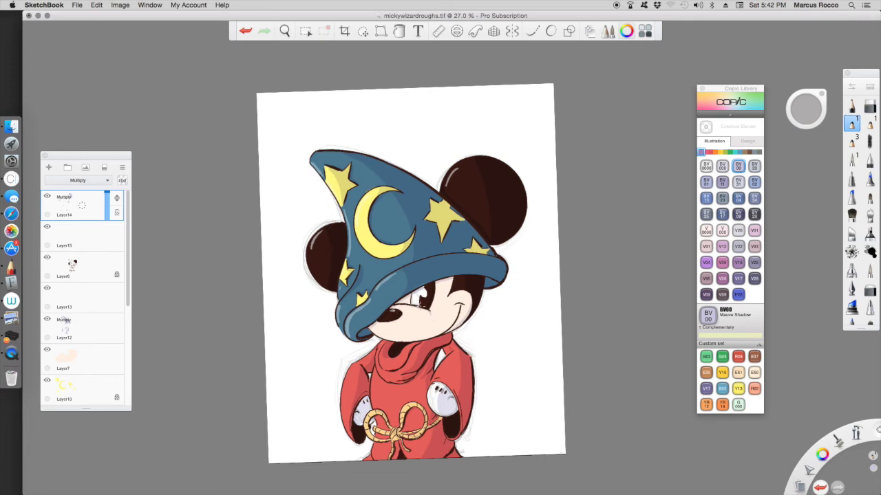
Step: On a new layer beneath the hat color, outline and fill a wavy background shape around the character with B00 Frost Blue
scroll(82, 289, down, 5)
click(76, 329)
click(739, 152)
click(738, 165)
drag(548, 267, 262, 265)
key(super+z)
key(super+shift+z)
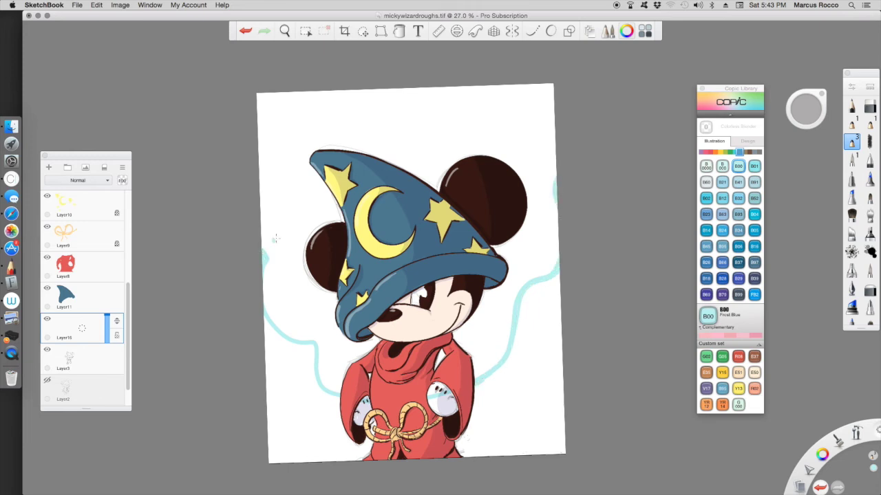
click(266, 258)
Step: Recolor the background shape, trying B60 Pale Blue Gray and B41 Powder Blue before applying a paler blue with transparency locked
click(706, 182)
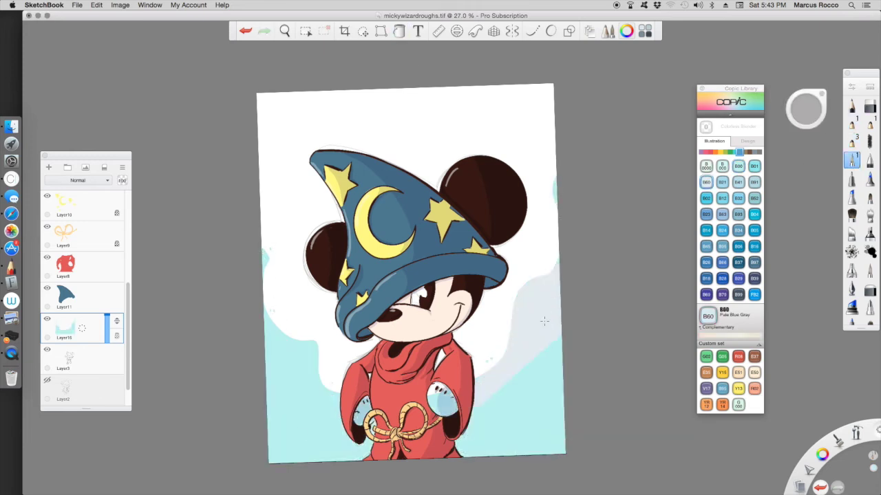
click(754, 182)
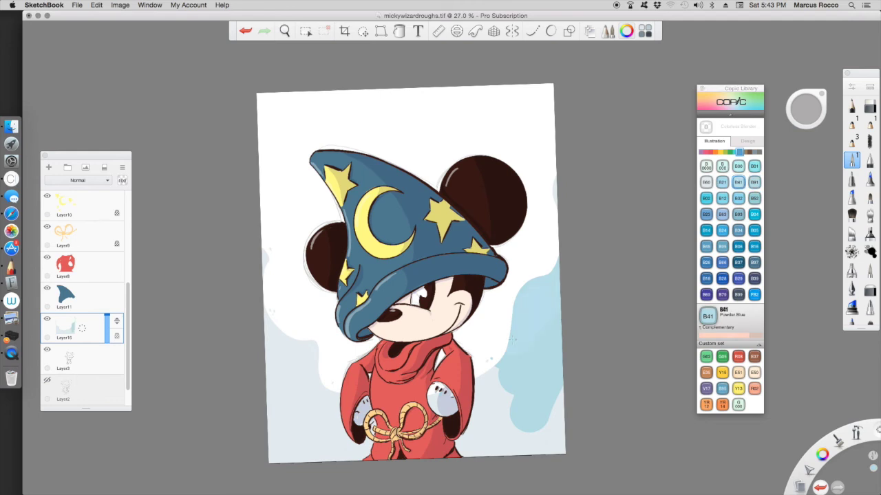
drag(116, 321, 116, 344)
Step: On a new layer above the background shape, outline and fill the character's backing in white and hide the sketch layer
click(48, 168)
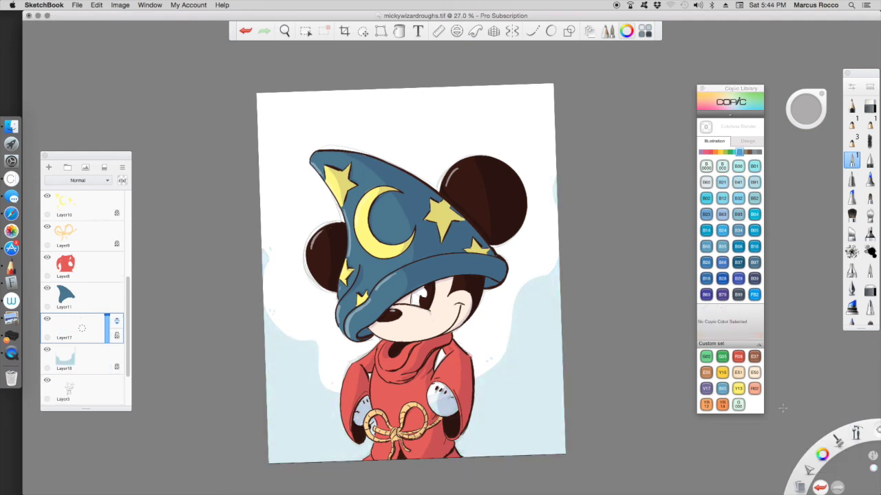
click(851, 141)
key(f)
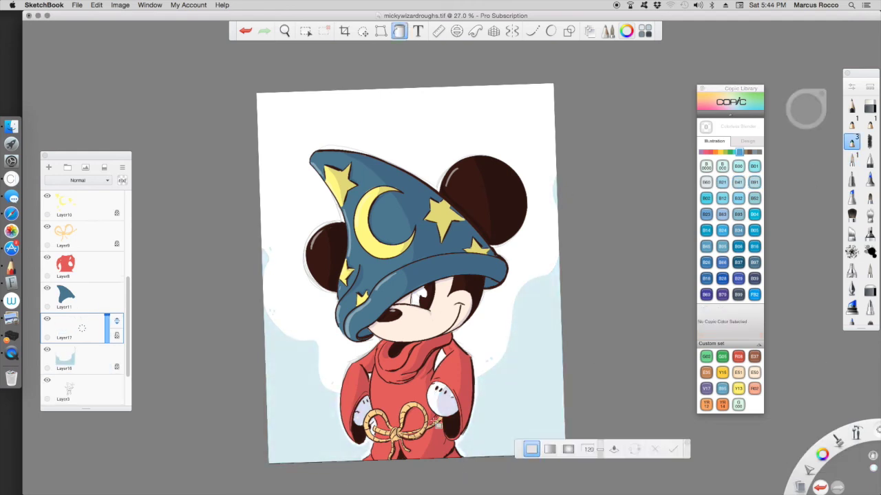
drag(688, 448, 600, 53)
scroll(302, 310, up, 2)
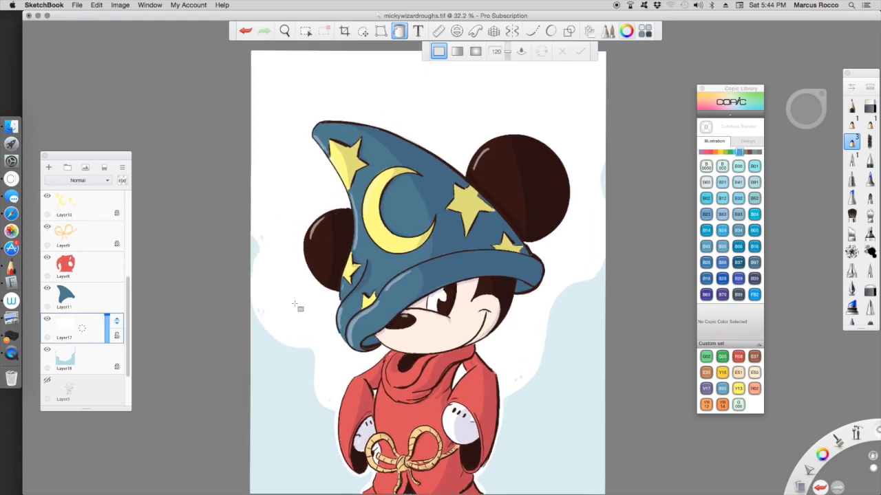
Step: Sign the artwork in white on the blue background beside the robe, then lasso the signature and move it closer to the robe
click(852, 124)
mouse_move(515, 465)
mouse_down()
mouse_move(523, 419)
mouse_move(535, 450)
mouse_up()
key(m)
drag(550, 399, 544, 403)
drag(532, 436, 516, 449)
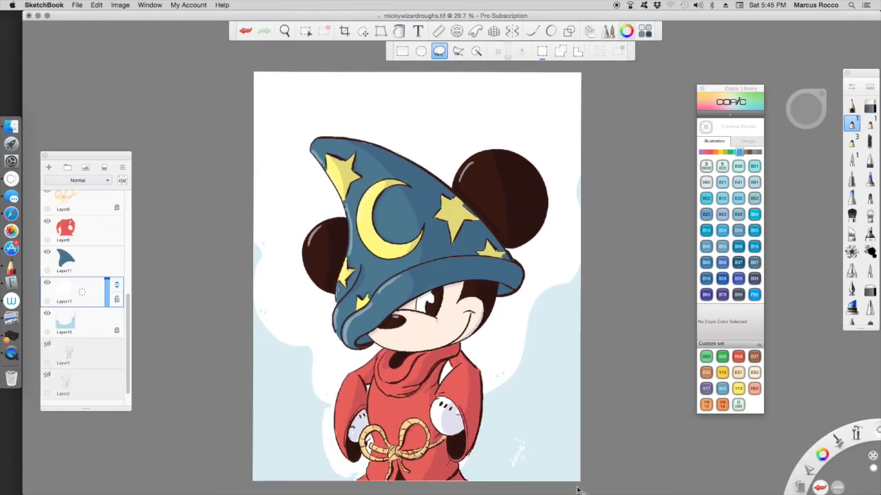
drag(539, 489, 526, 489)
key(super+z)
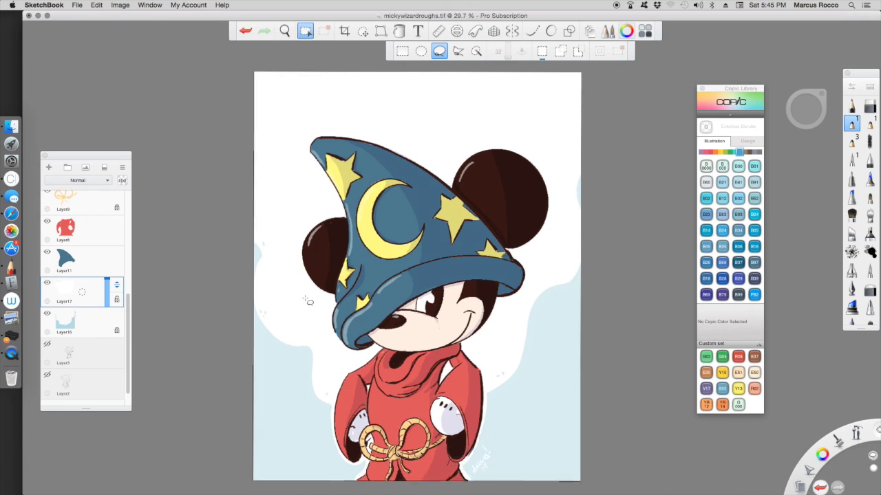
scroll(603, 411, down, 2)
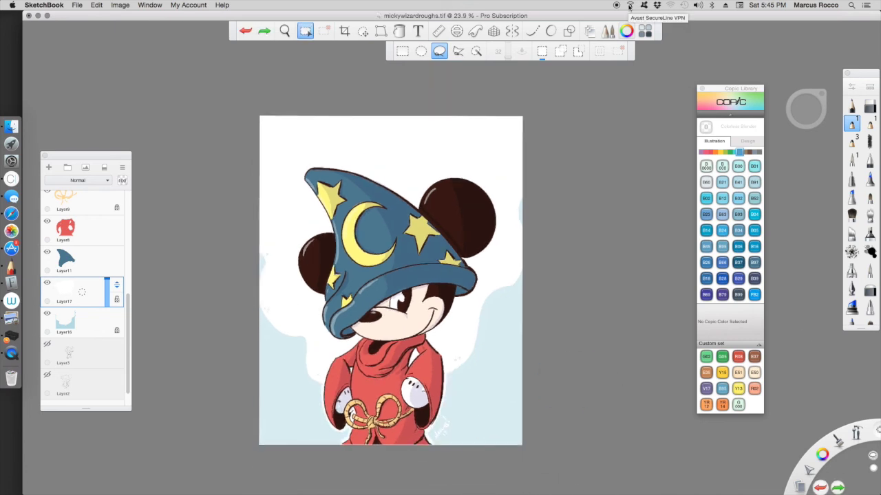